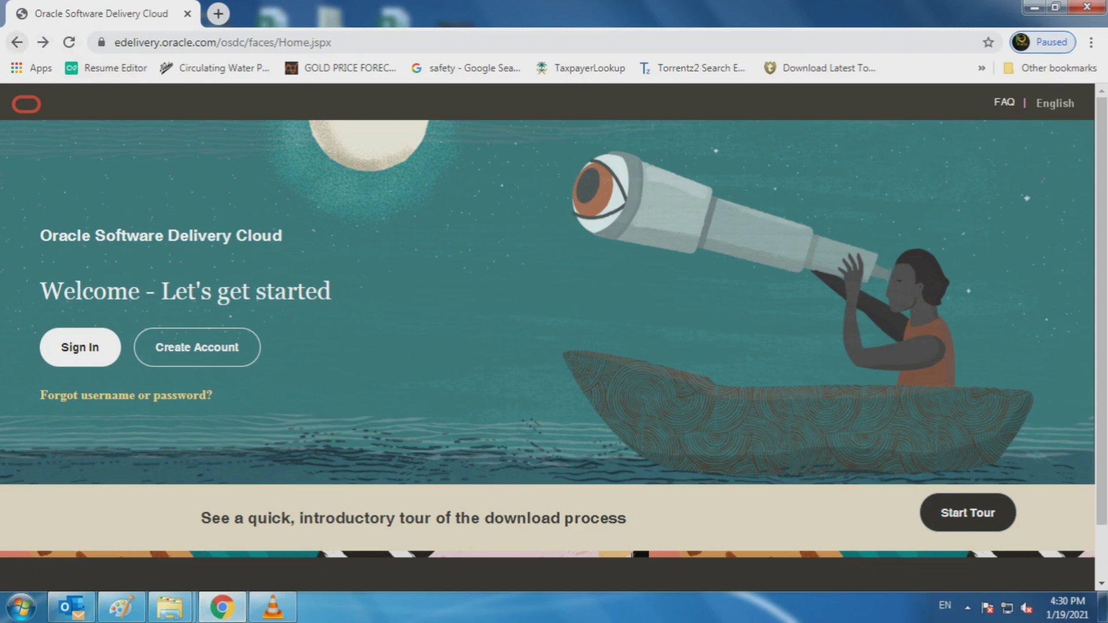
# Step: Search Google for 'edelivery oracle'
pyautogui.click(16, 43)
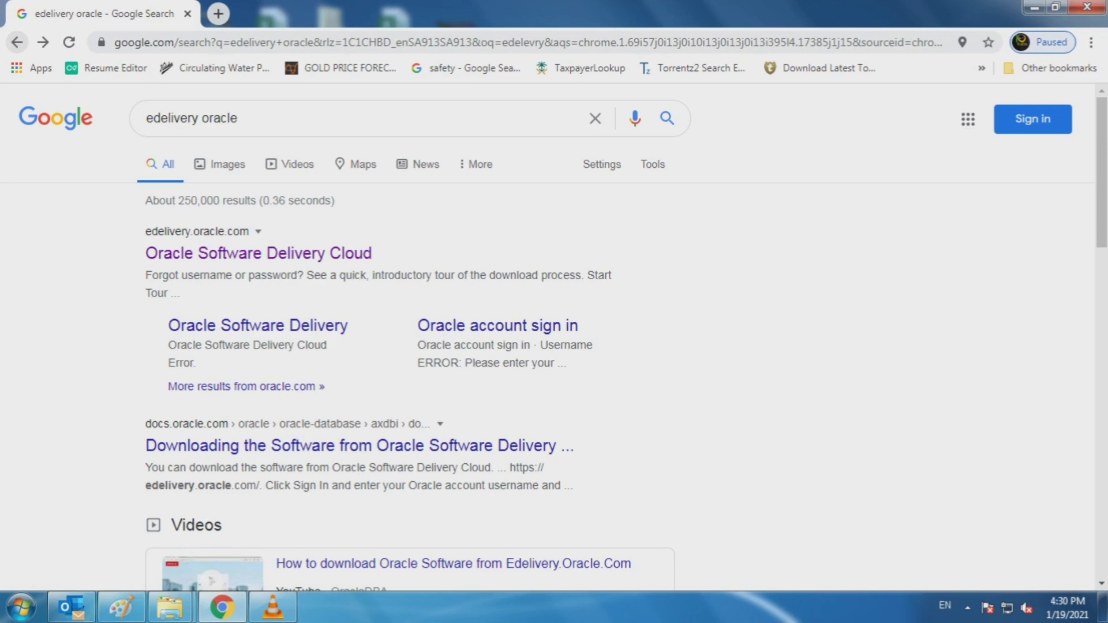
pyautogui.click(17, 42)
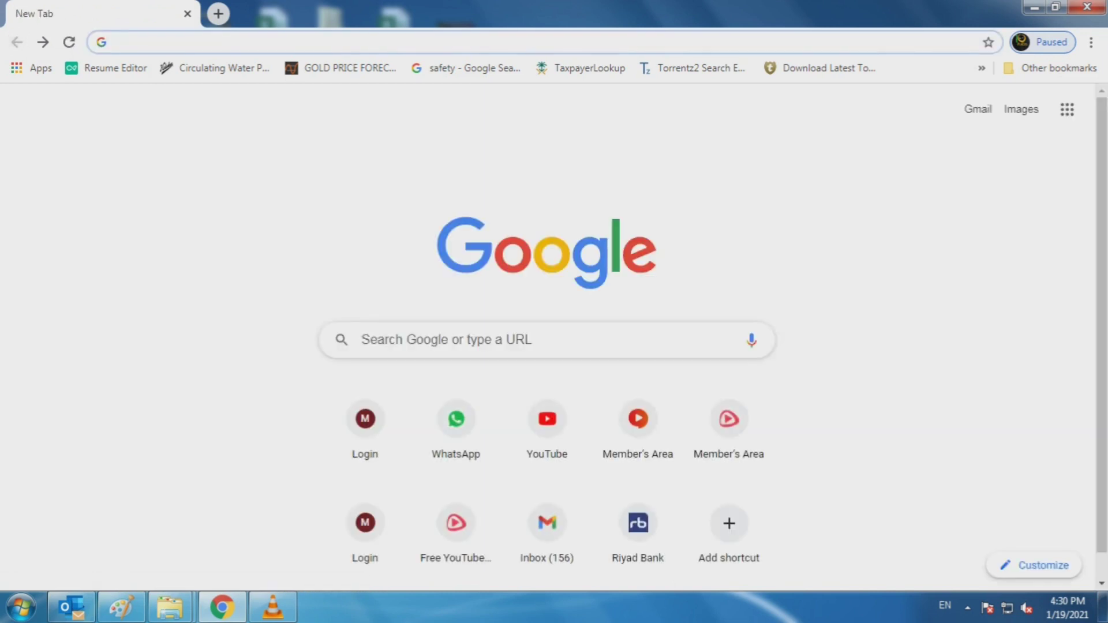
pyautogui.click(447, 340)
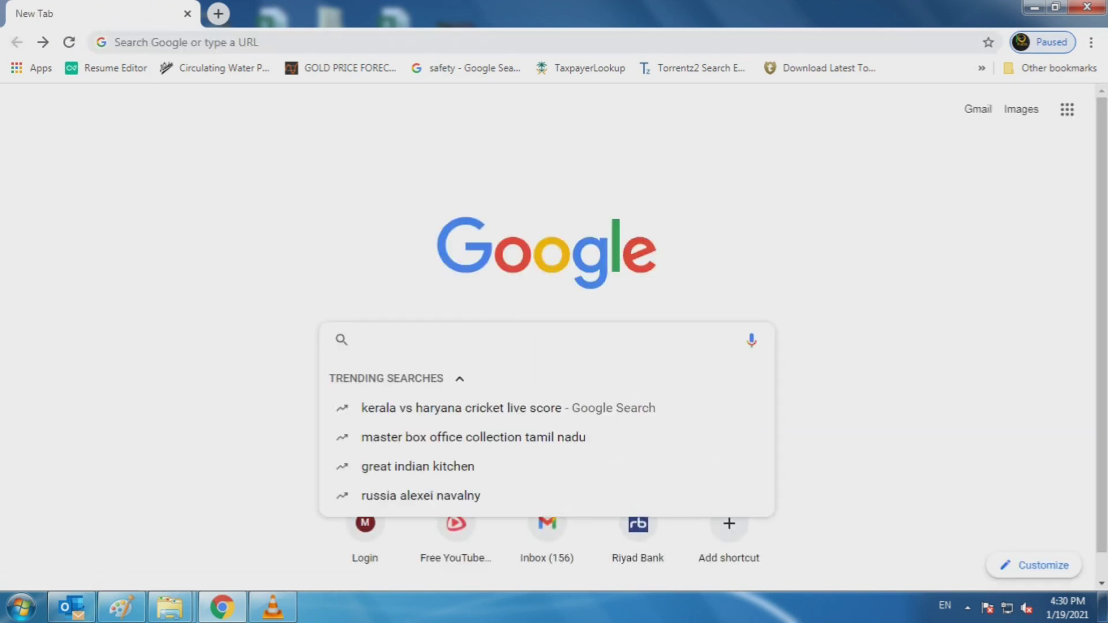
pyautogui.write('ori')
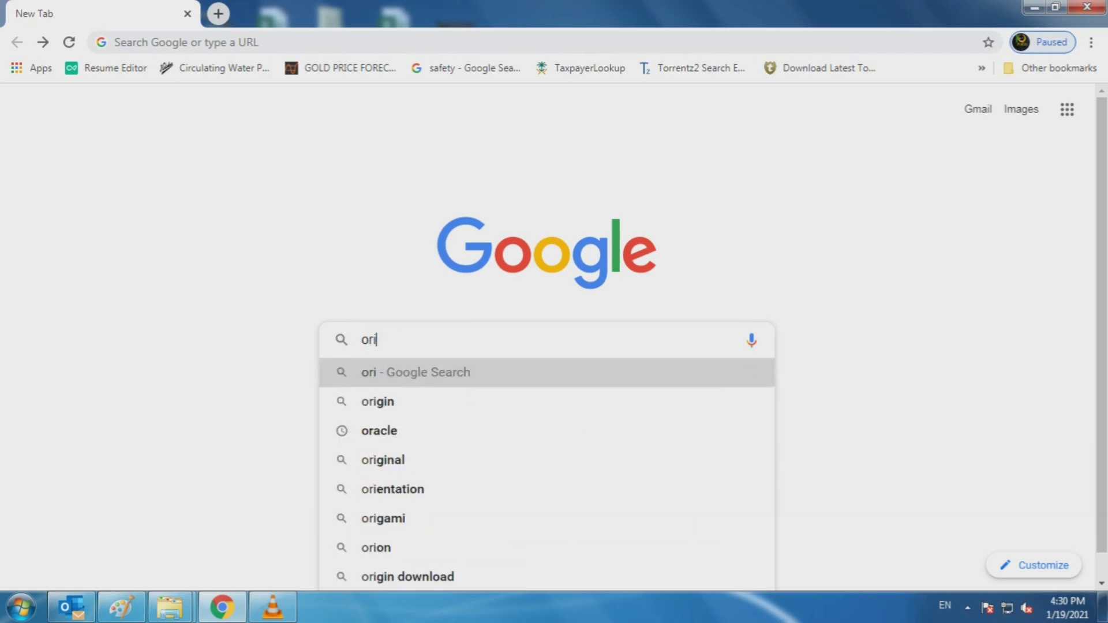
pyautogui.press('BackSpace')
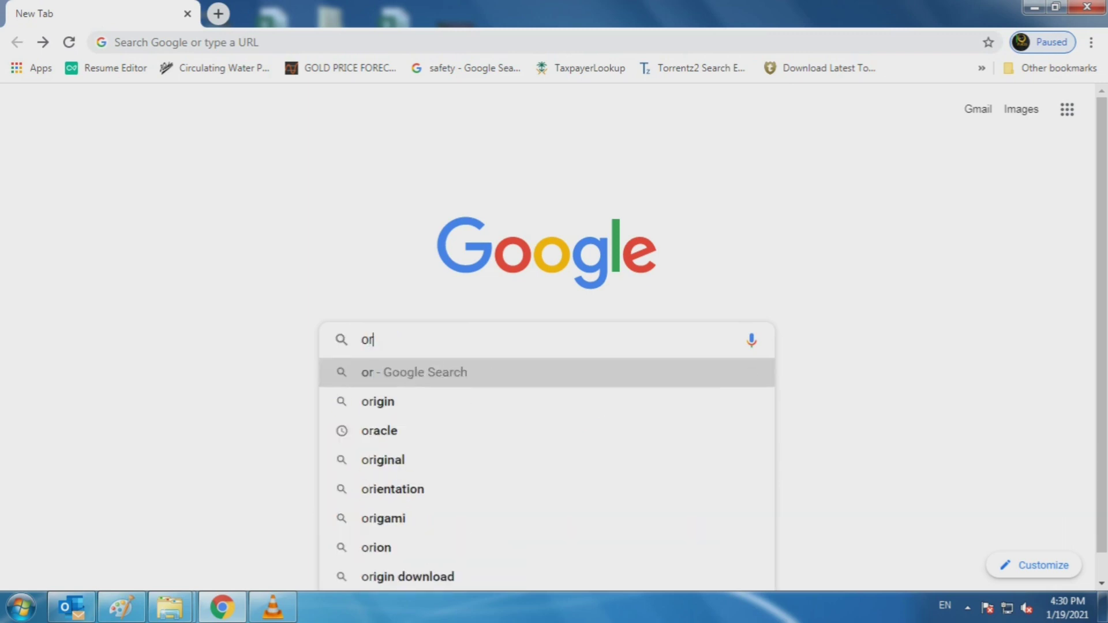
pyautogui.press('BackSpace')
pyautogui.press('BackSpace')
pyautogui.write('e')
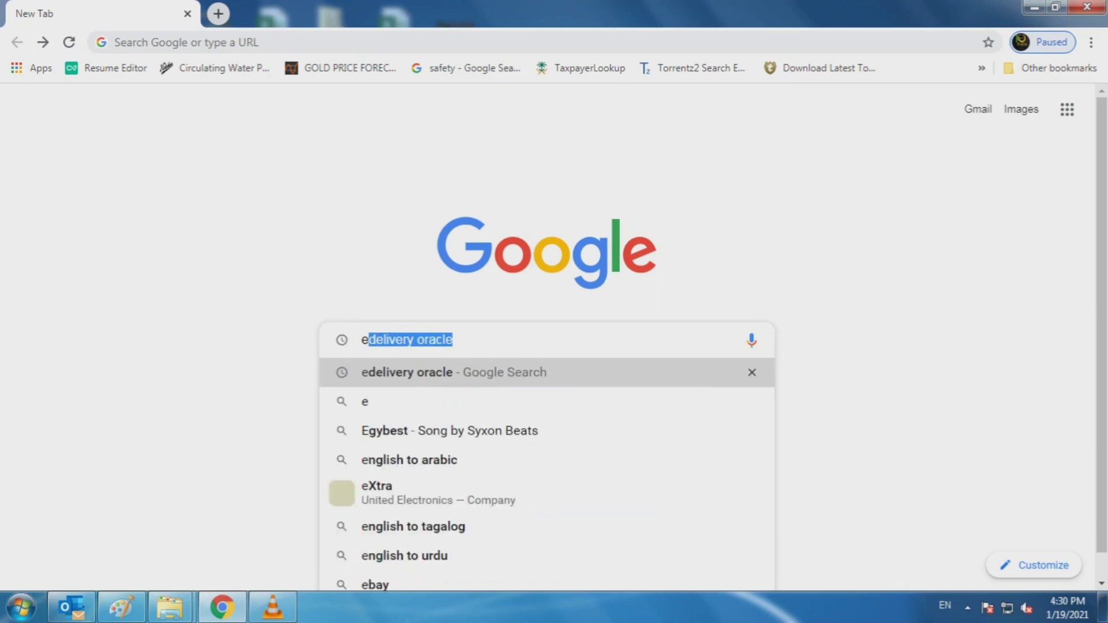
pyautogui.write('d')
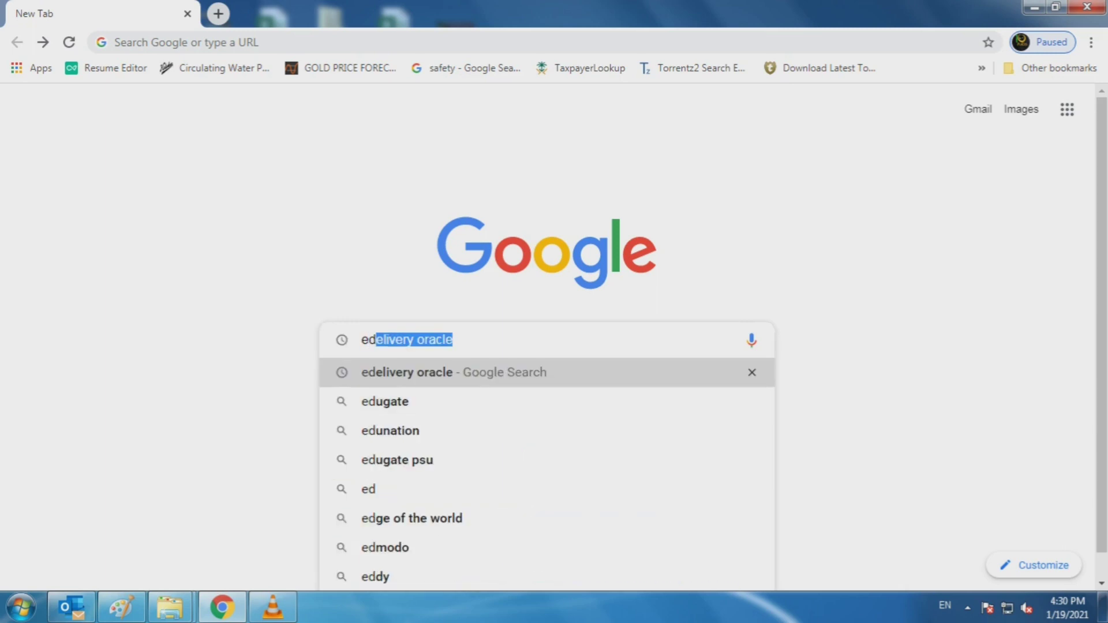
pyautogui.press('Return')
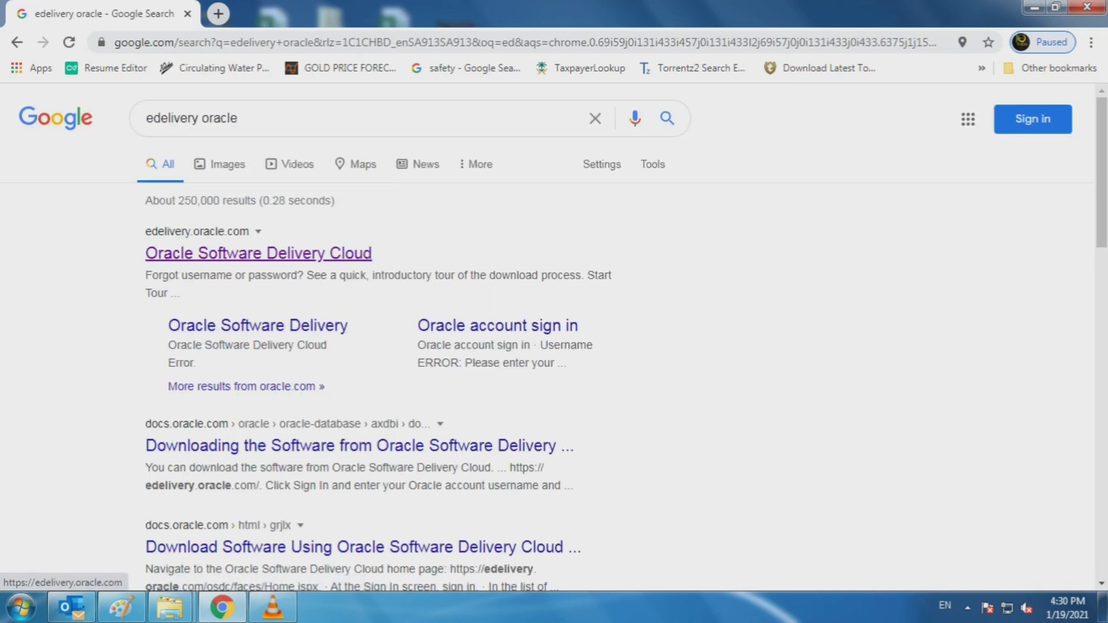
# Step: Open Oracle Software Delivery Cloud, start a new account and begin entering the e-mail address
pyautogui.click(259, 254)
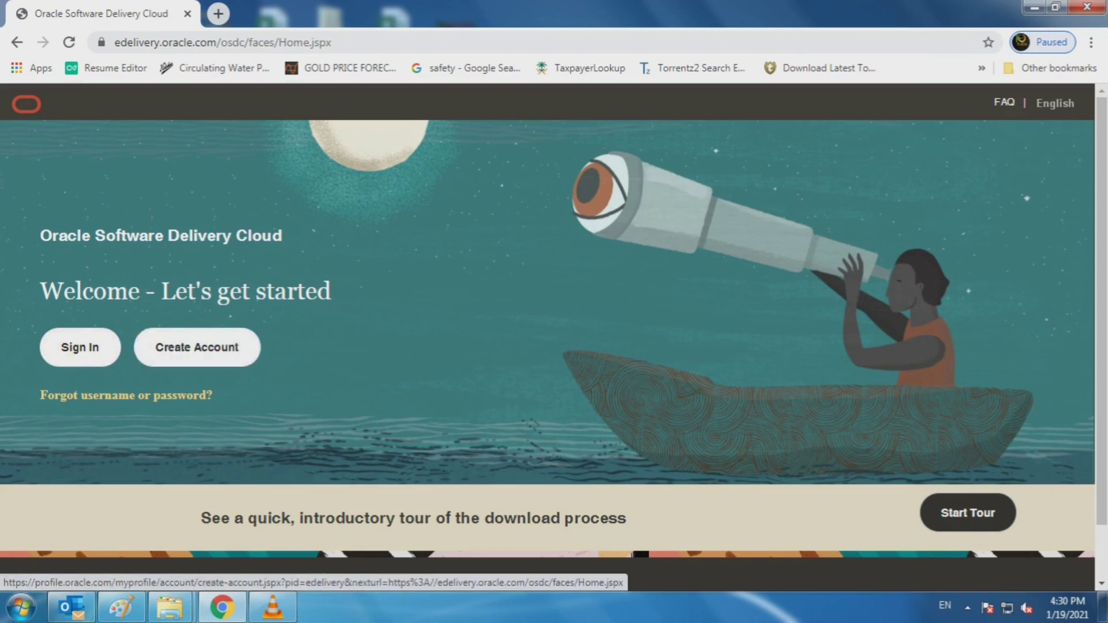
pyautogui.click(197, 347)
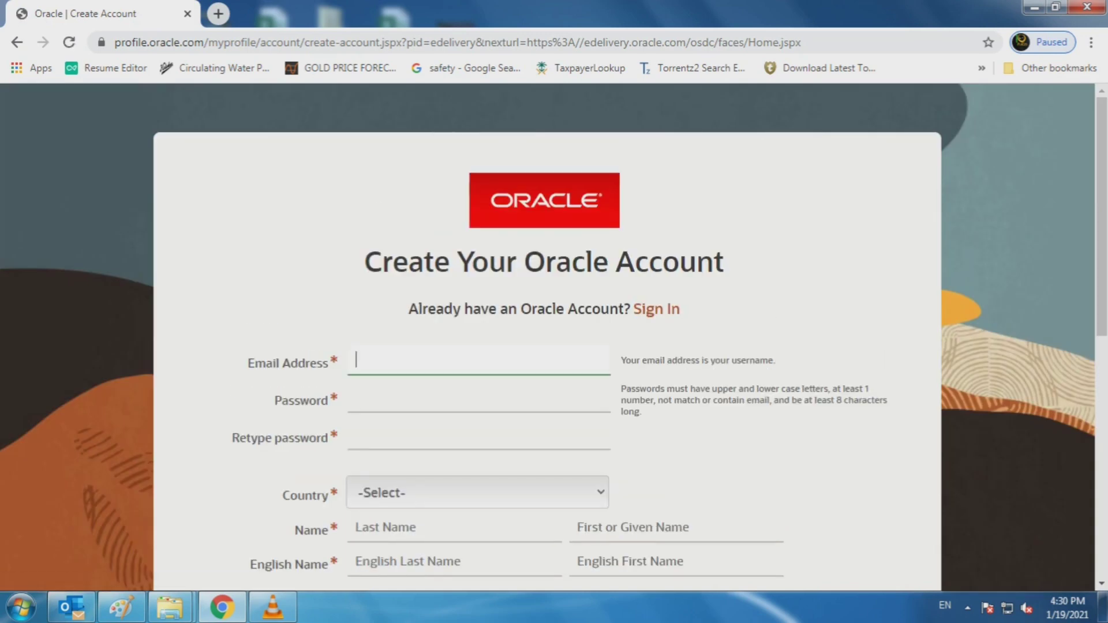
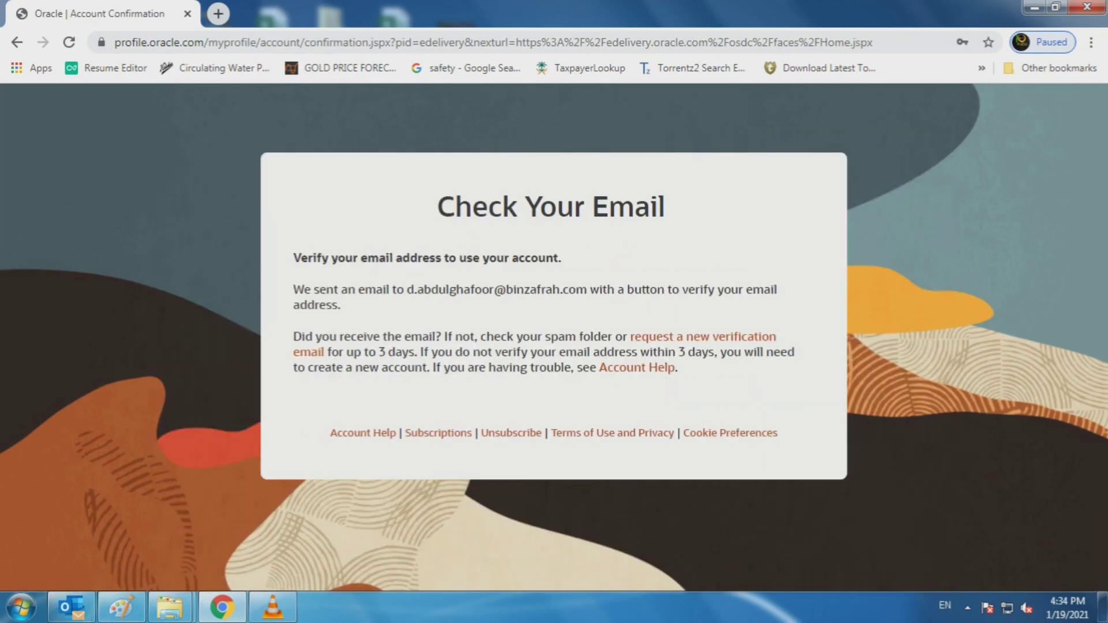
# Step: Open the 'Your Oracle Account' e-mail in Outlook's Inbox for the account
pyautogui.click(70, 607)
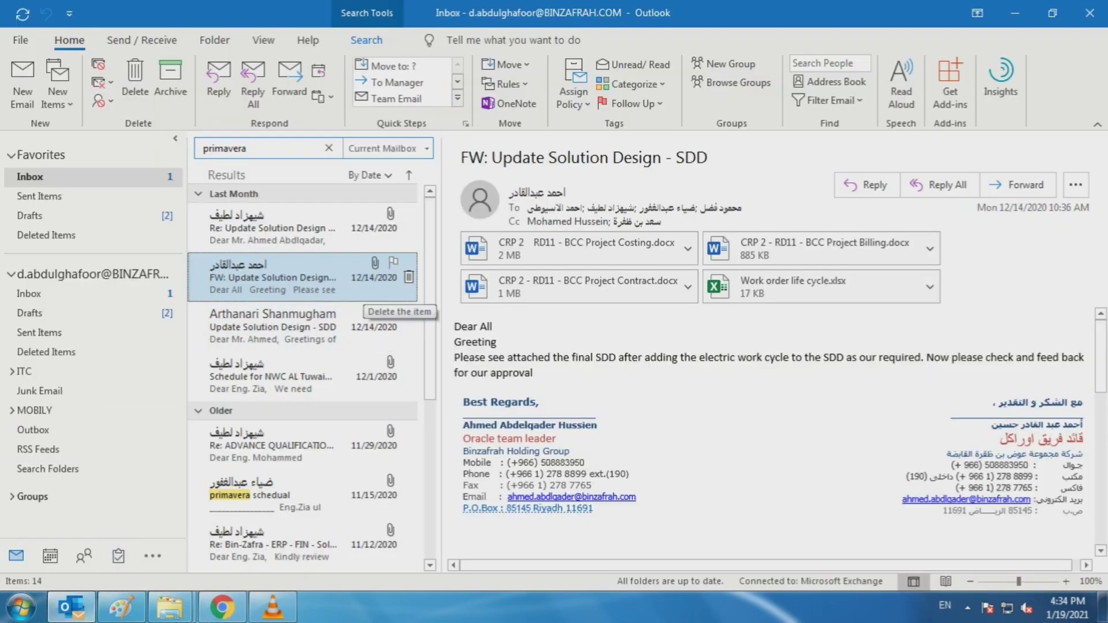
pyautogui.click(30, 294)
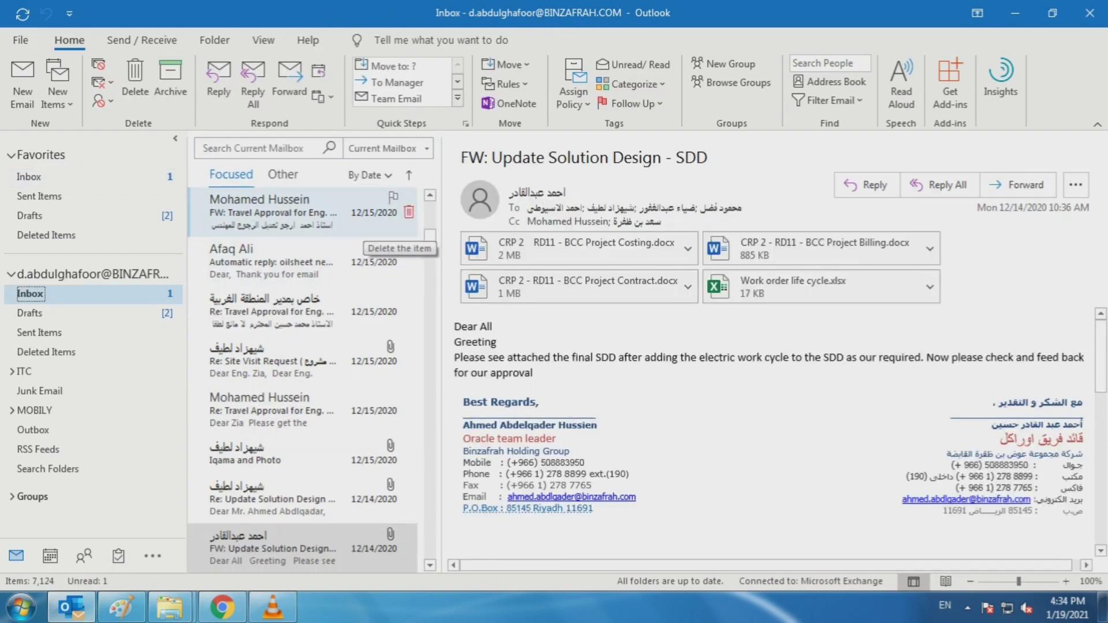
pyautogui.moveTo(430, 235); pyautogui.dragTo(430, 206)
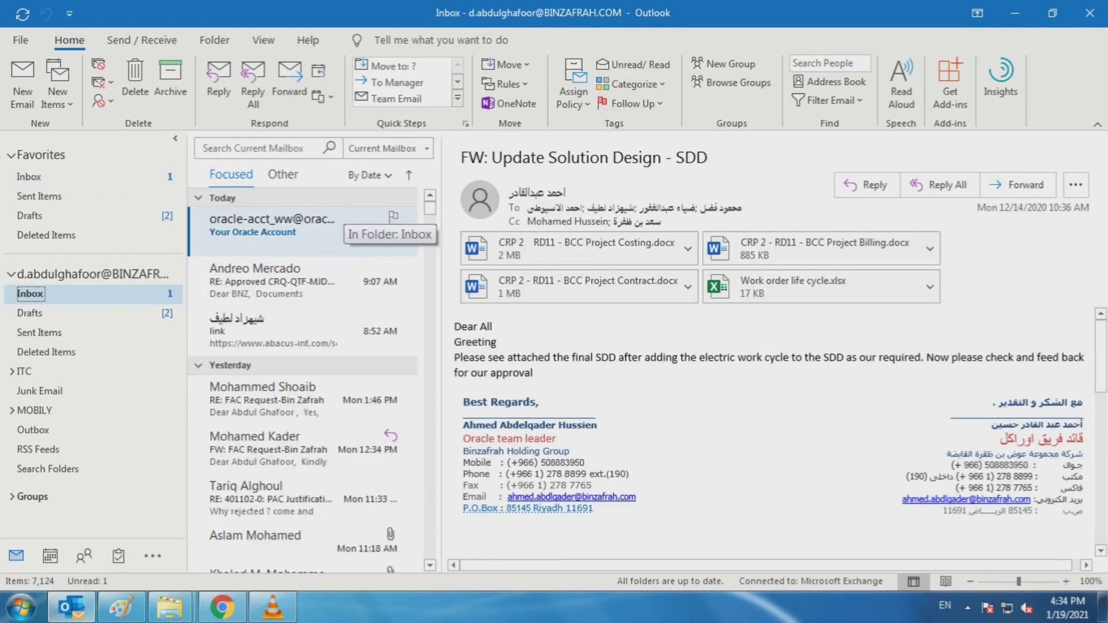
pyautogui.click(347, 222)
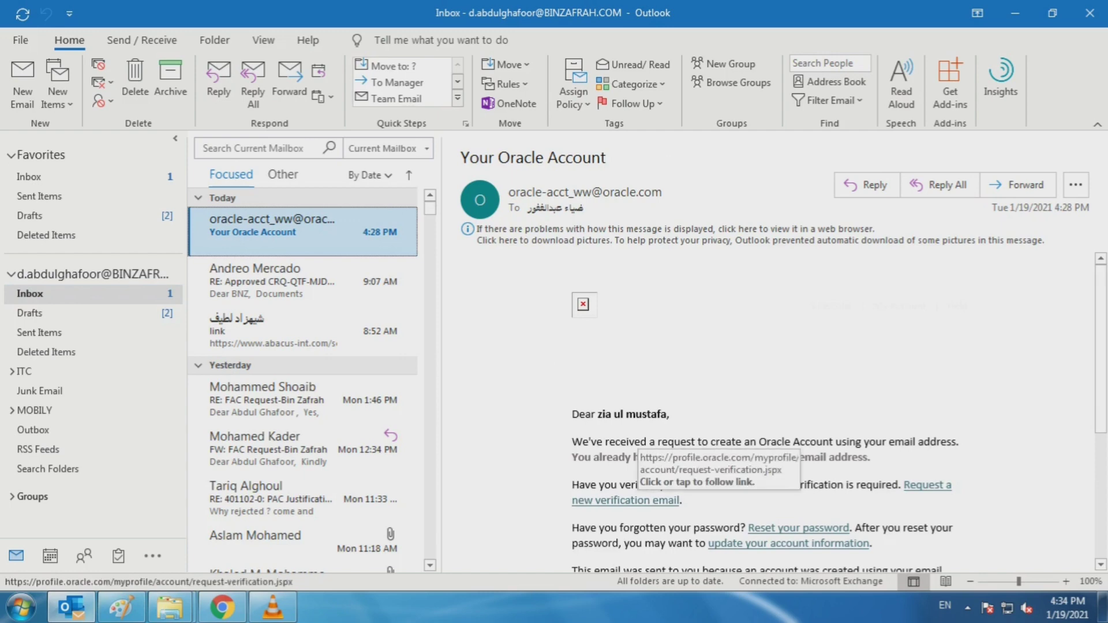
pyautogui.scroll(-1, 840, 413)
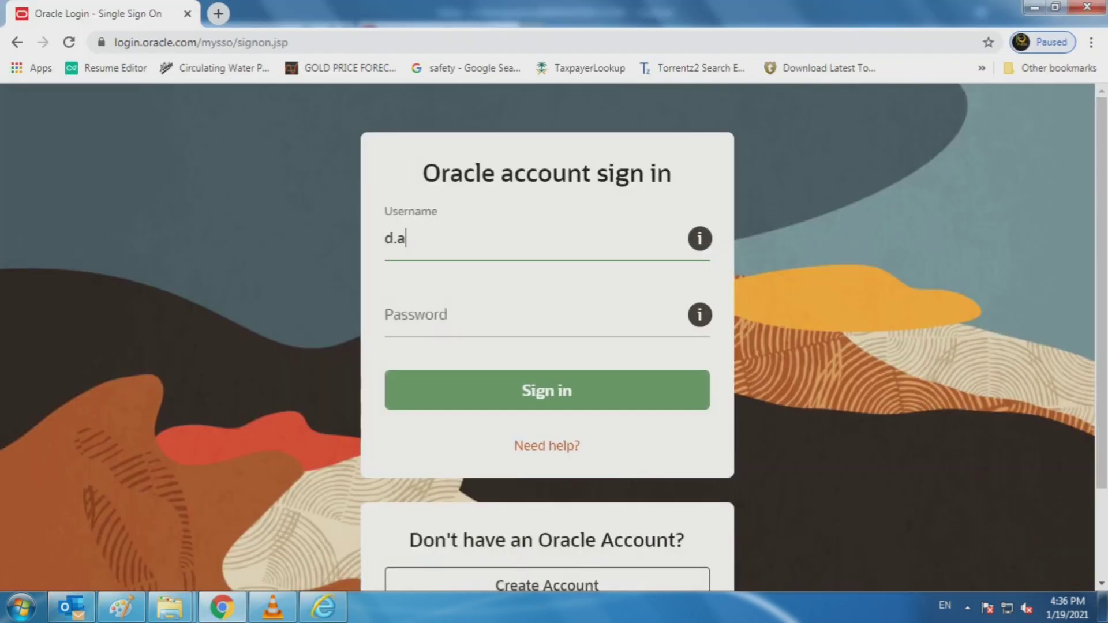
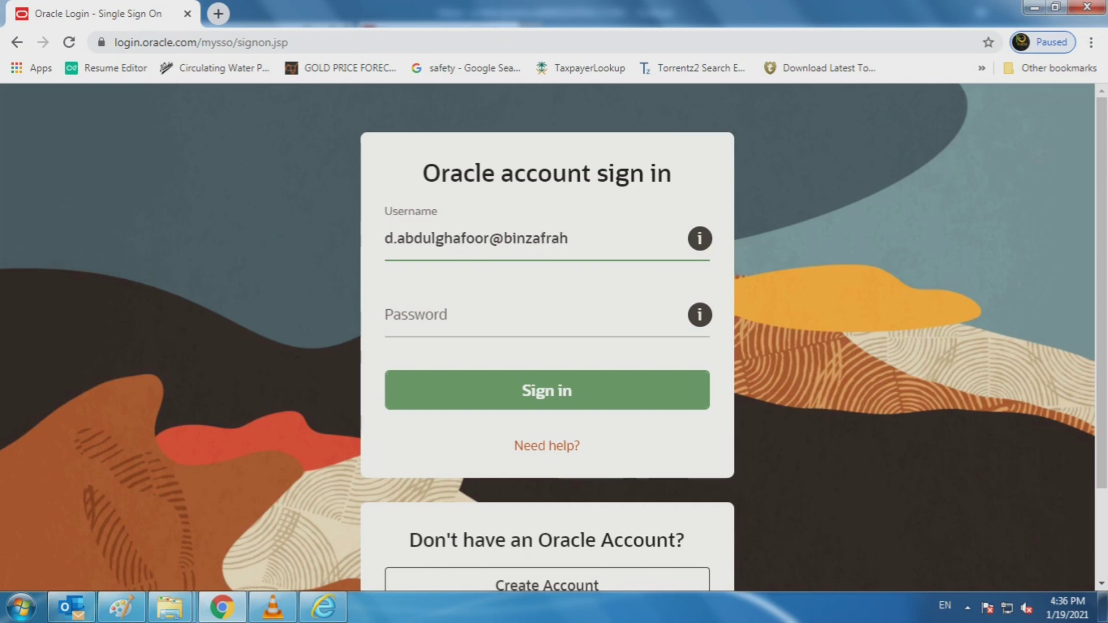
# Step: Sign in to Oracle Software Delivery Cloud with the account e-mail and password
pyautogui.press('Tab')
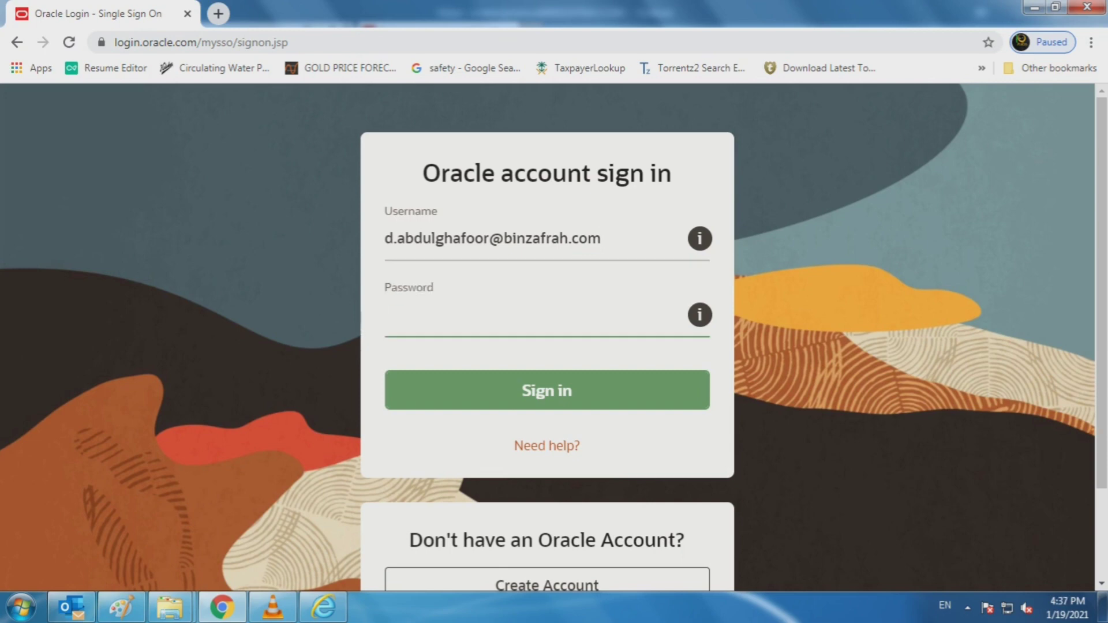
pyautogui.write('•••')
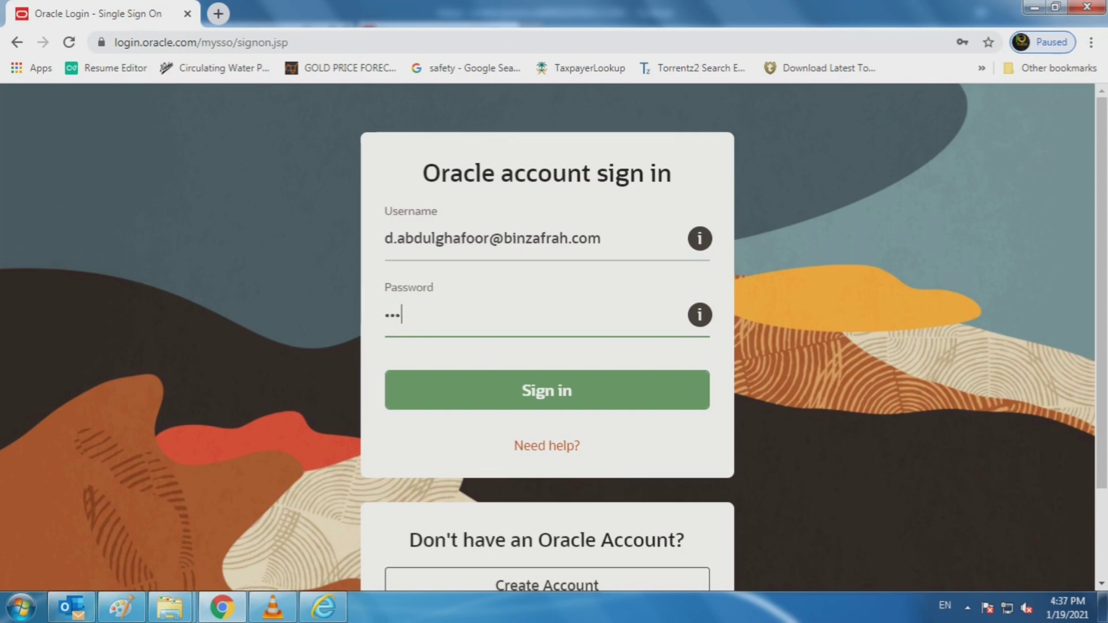
pyautogui.write('•••••')
pyautogui.press('Return')
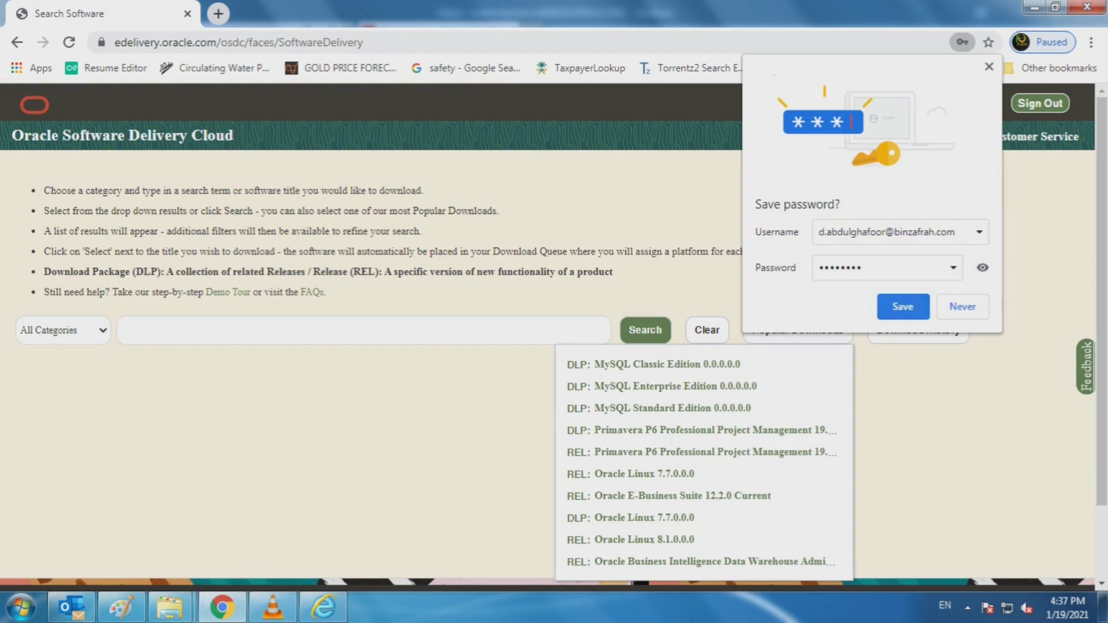
pyautogui.click(903, 307)
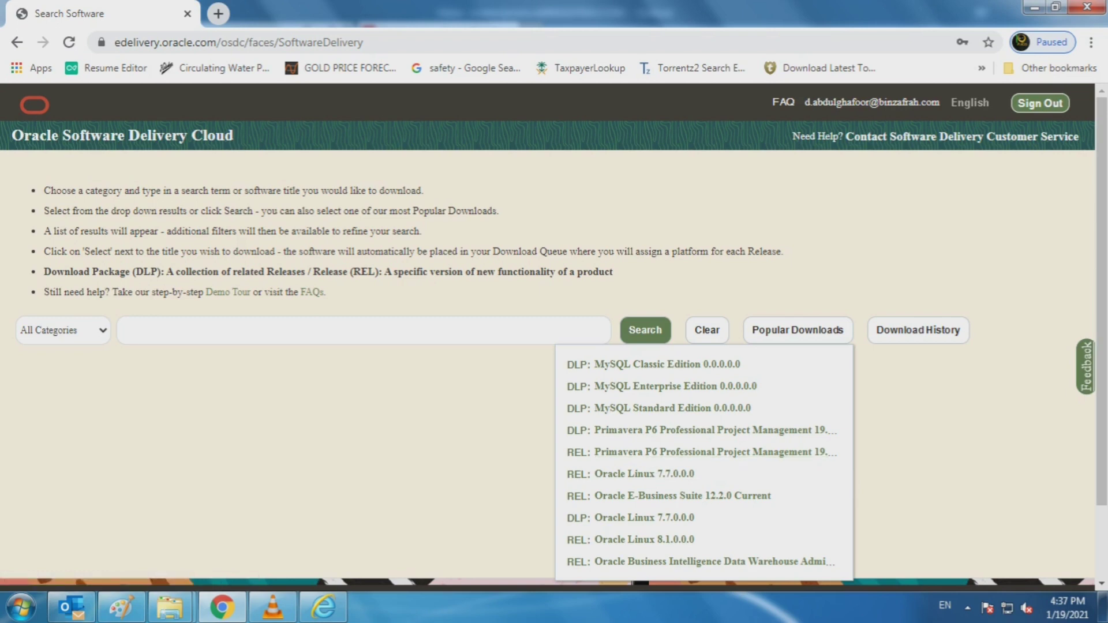
pyautogui.scroll(-1, 705, 404)
pyautogui.click(918, 249)
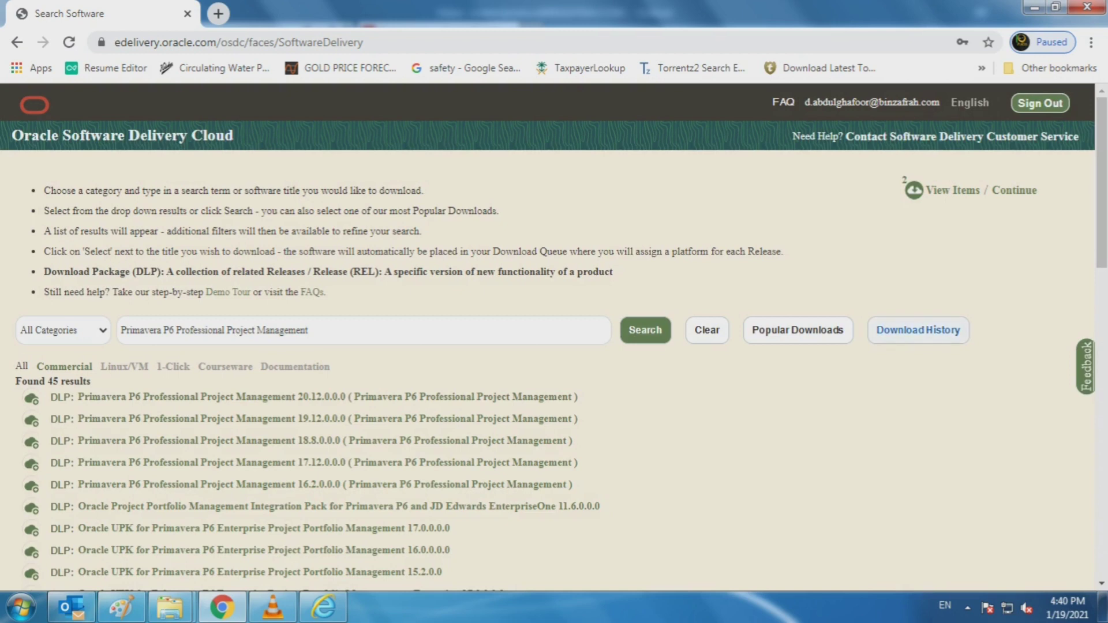
pyautogui.click(919, 330)
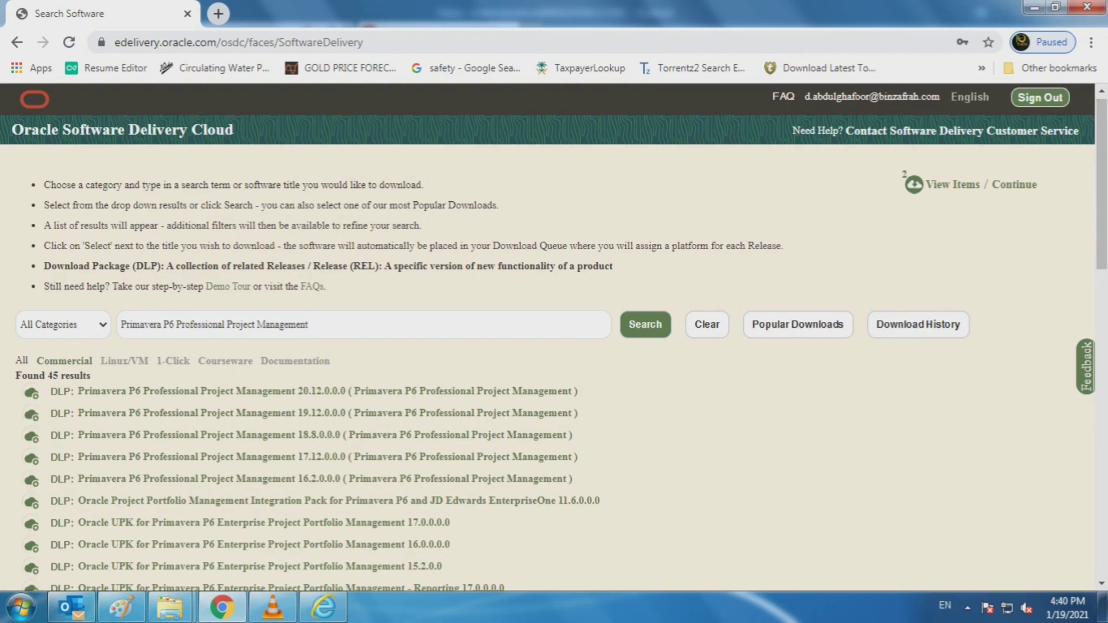
pyautogui.scroll(-1, 554, 335)
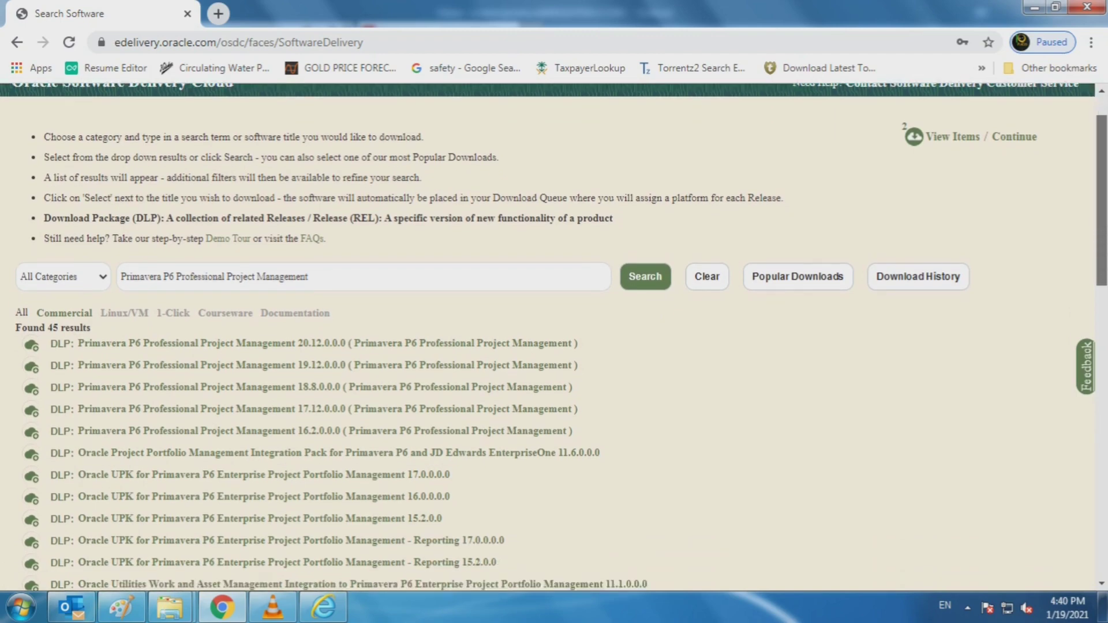
pyautogui.scroll(-15, 554, 335)
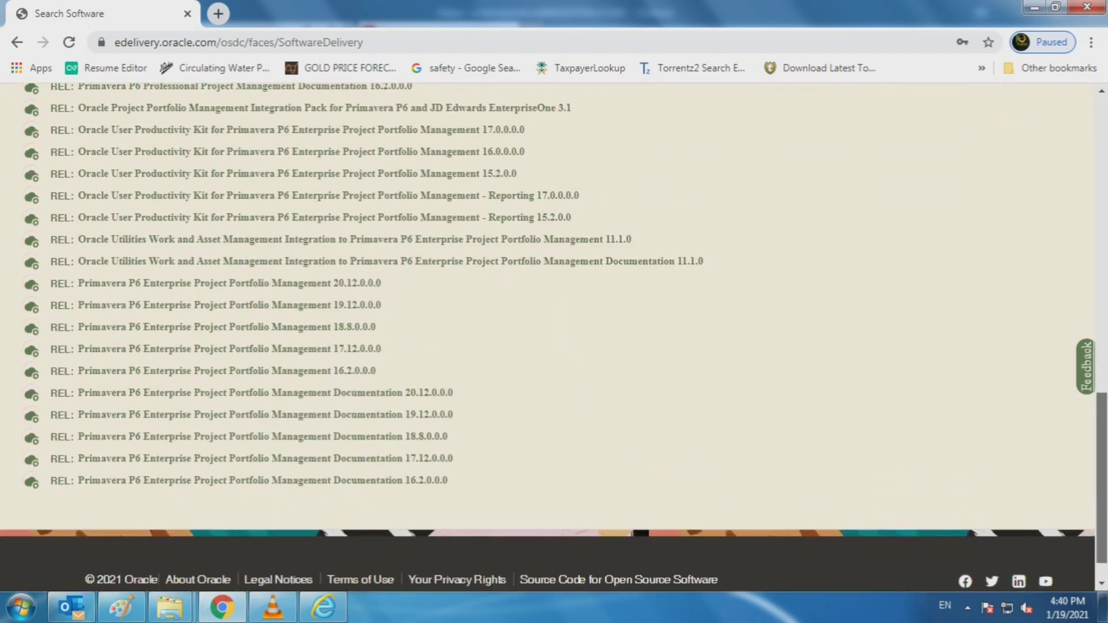
pyautogui.scroll(20, 554, 335)
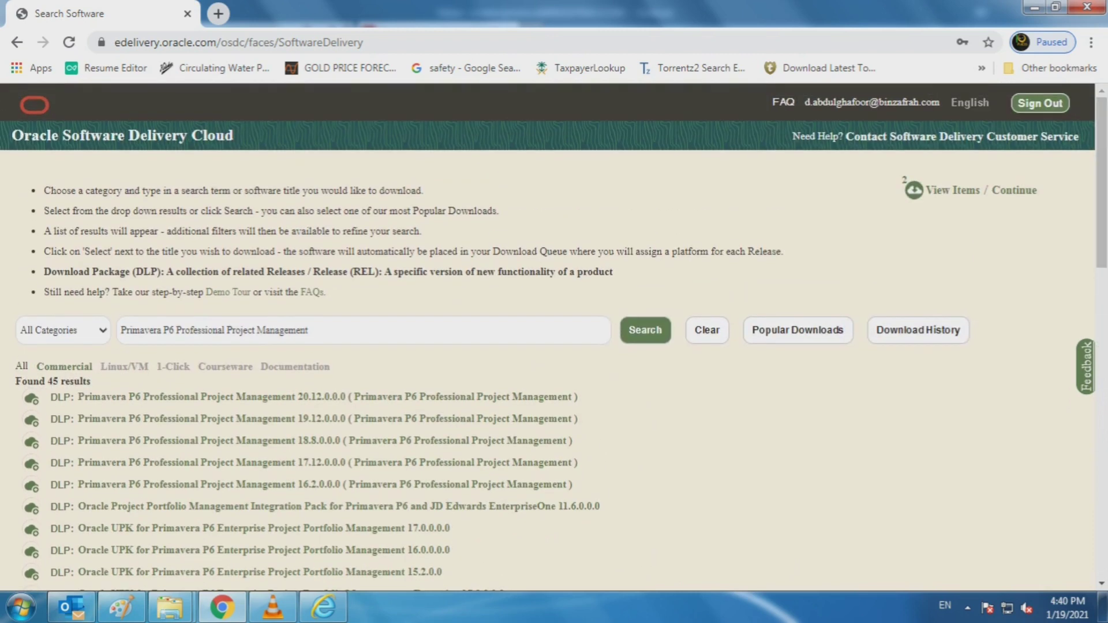
# Step: Rerun the search filtered to Download Package and add release 19.12.0.0.0 to the queue
pyautogui.click(64, 331)
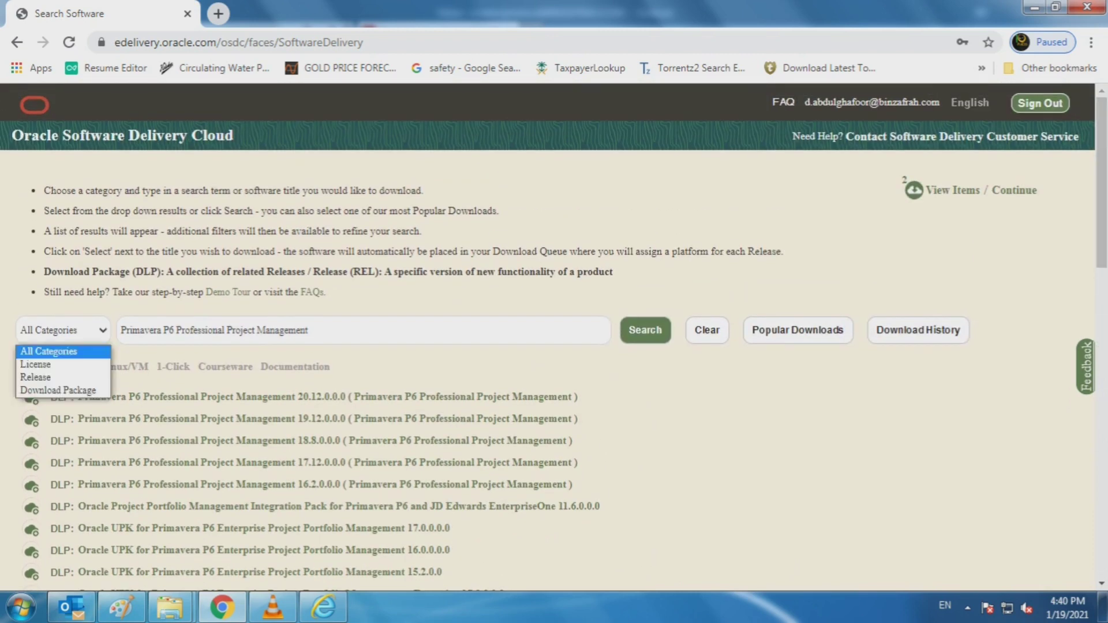
pyautogui.press('Down')
pyautogui.press('Down')
pyautogui.press('Down')
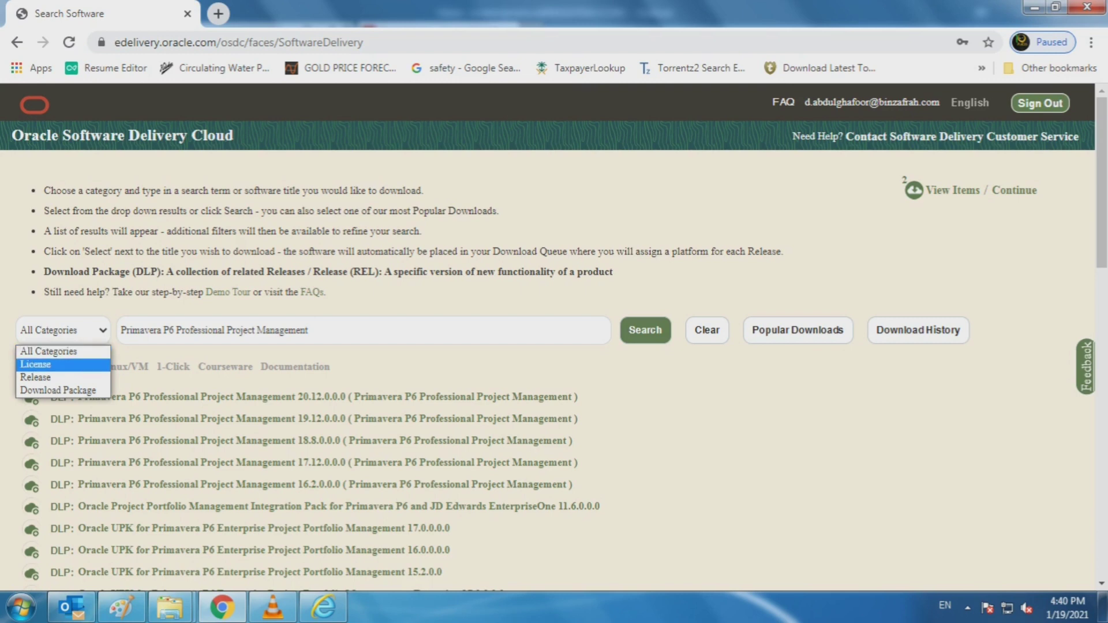
pyautogui.press('Return')
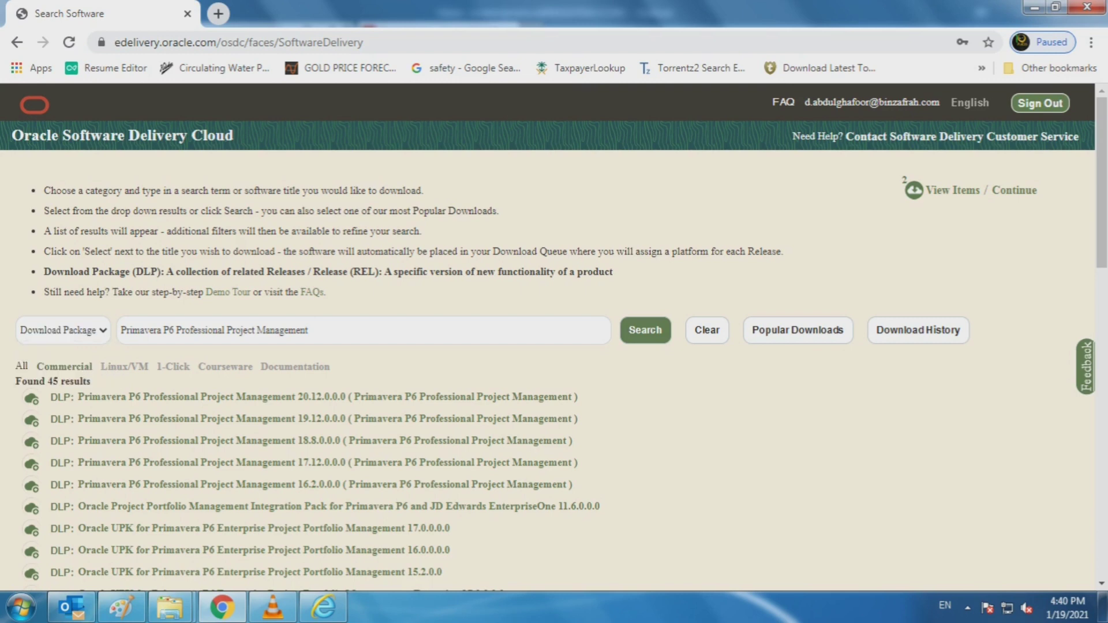
pyautogui.press('Tab')
pyautogui.press('Tab')
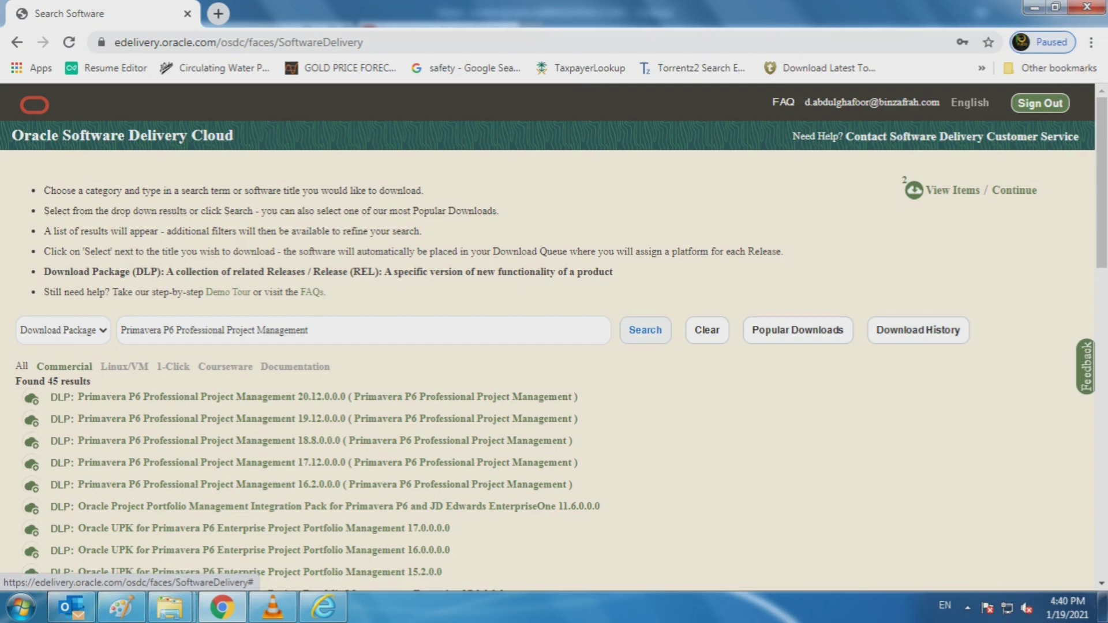
pyautogui.press('Return')
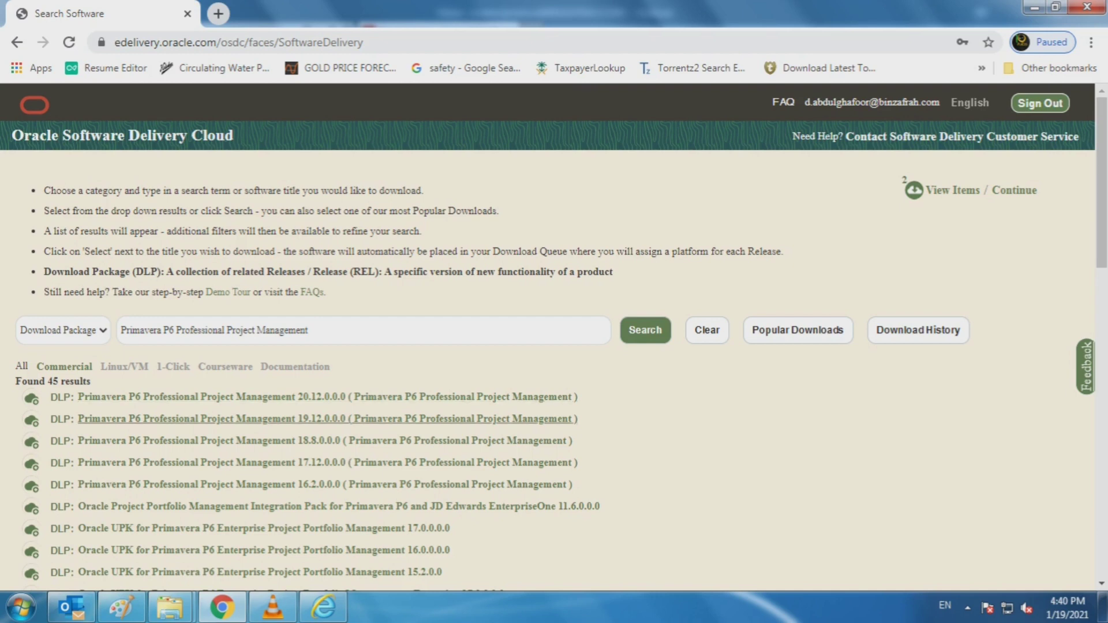
pyautogui.click(327, 418)
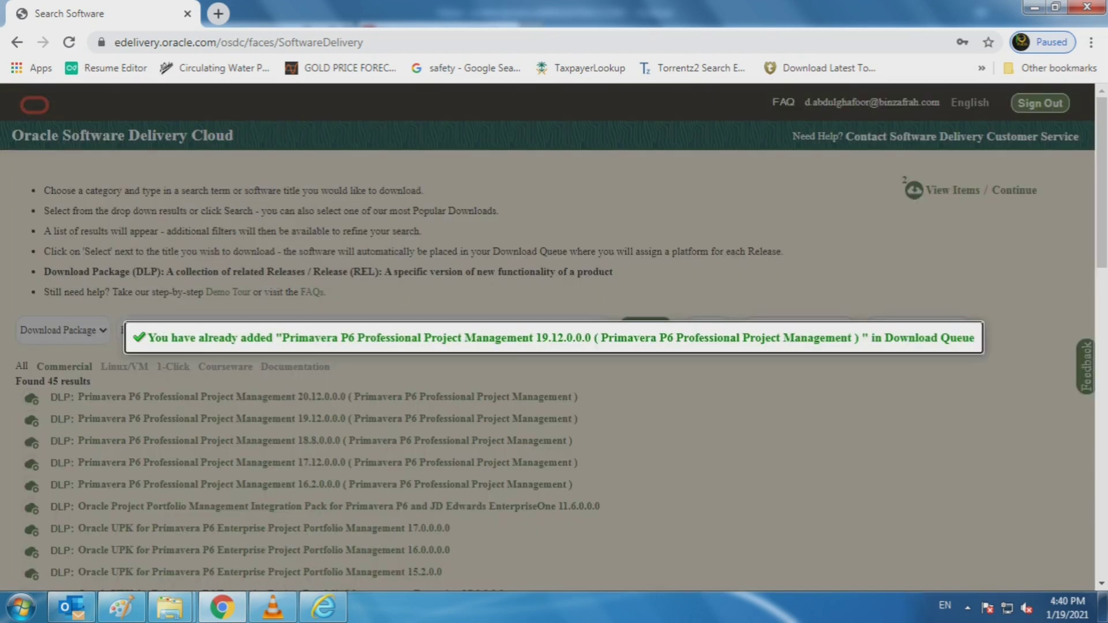
pyautogui.scroll(-5, 327, 421)
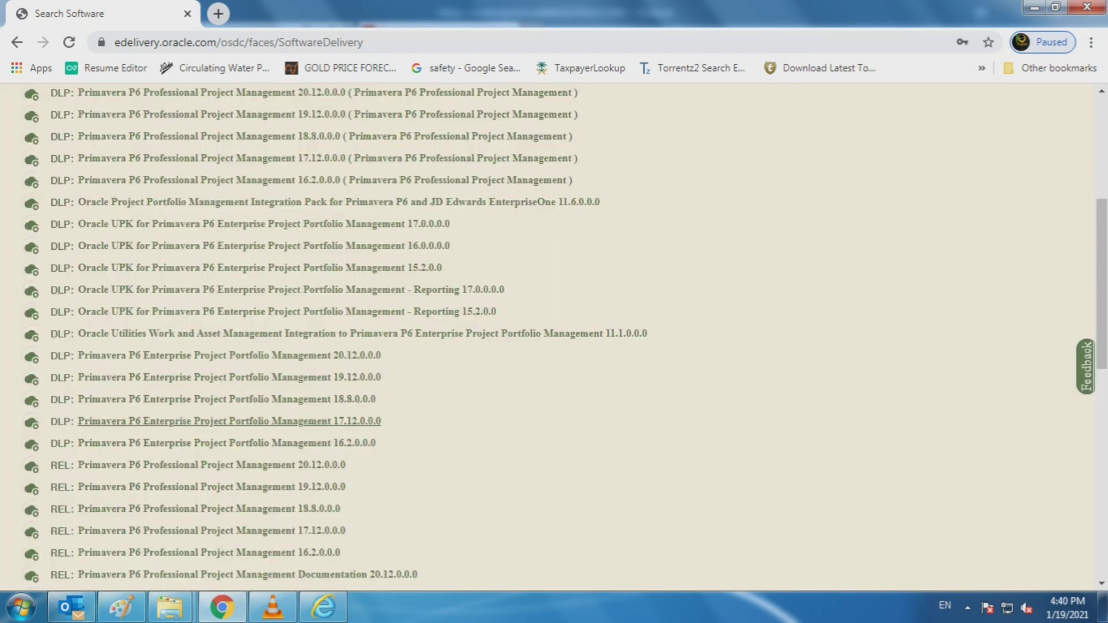
pyautogui.scroll(5, 328, 421)
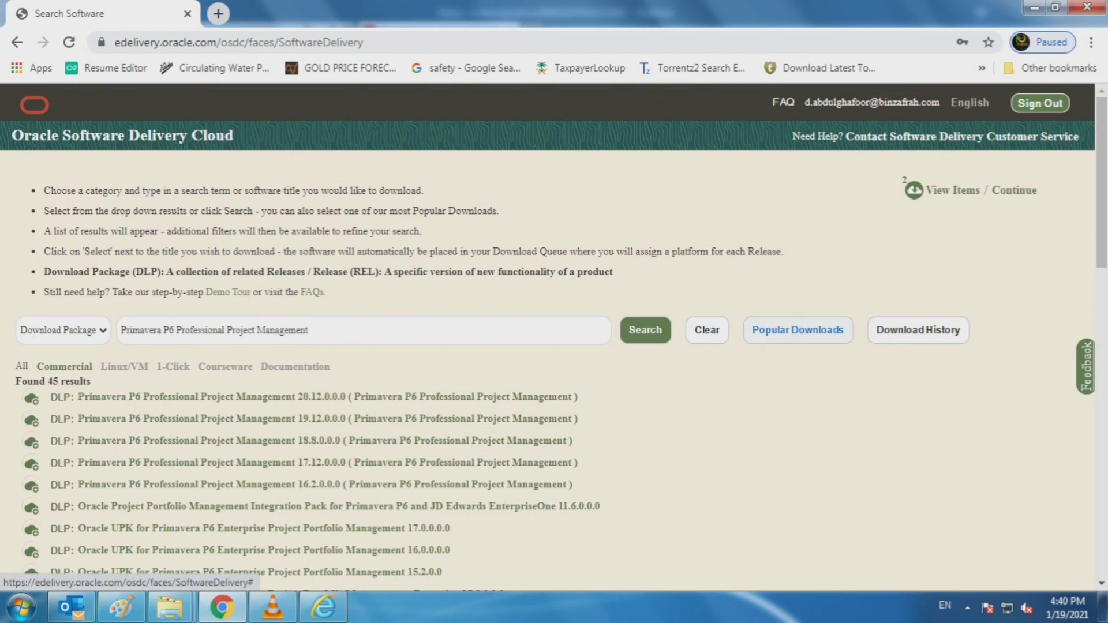
# Step: Remove the second queued package and add release 20.12.0.0.0 instead
pyautogui.moveTo(952, 190)
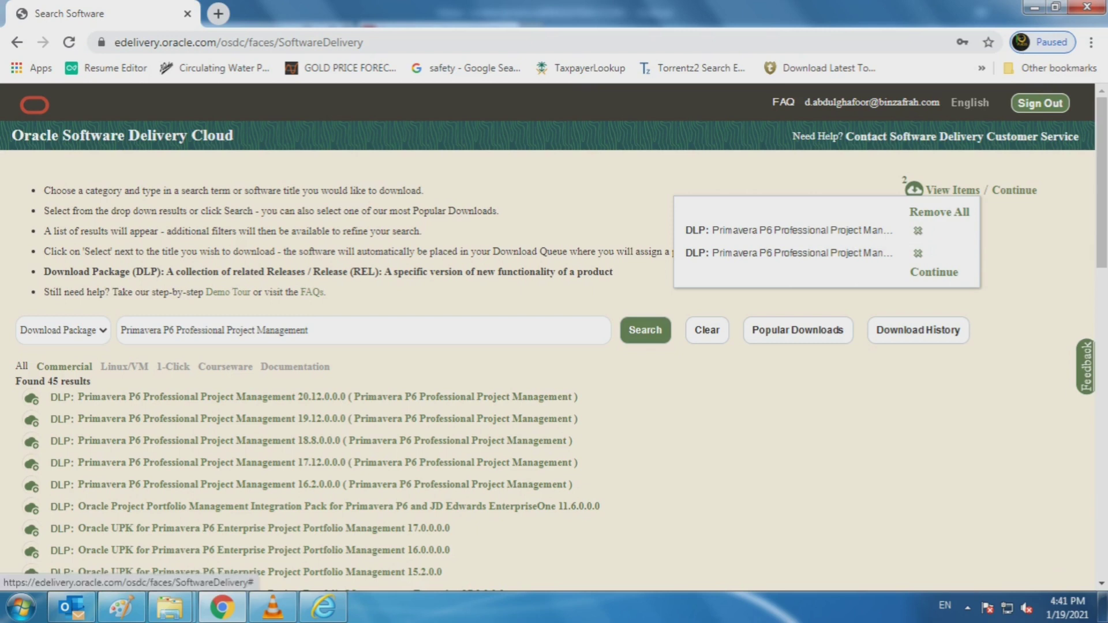
pyautogui.click(918, 253)
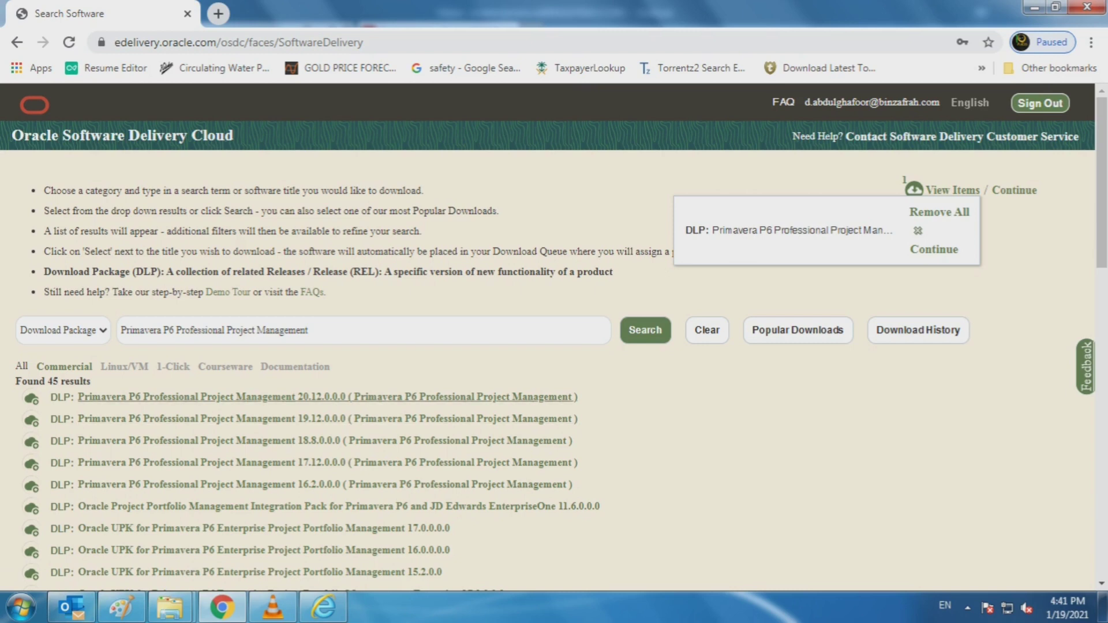
pyautogui.click(289, 397)
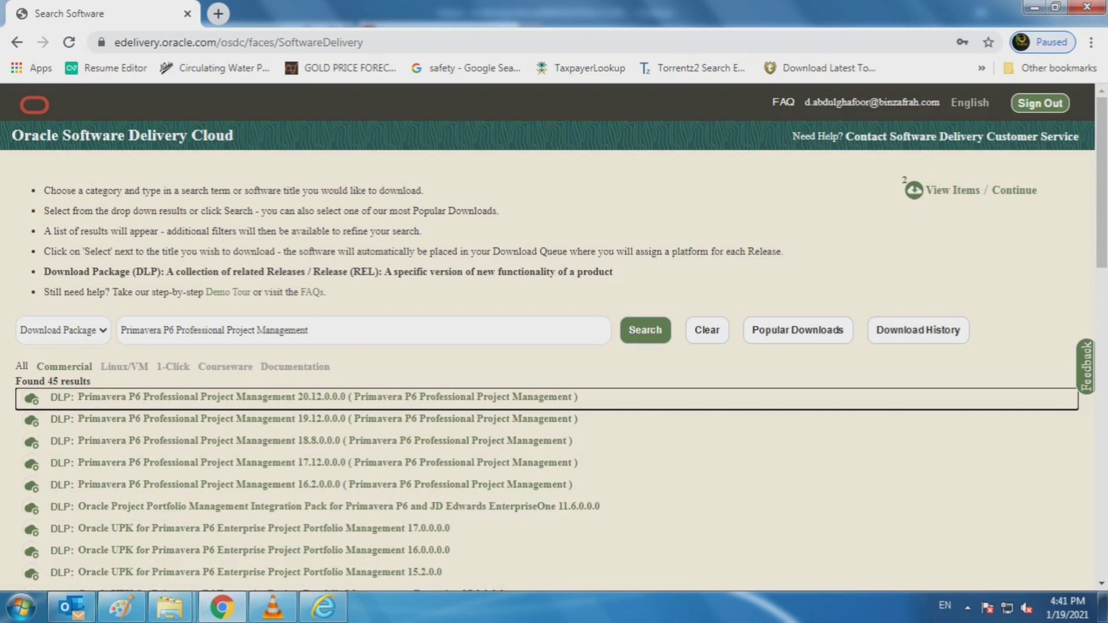
# Step: Show the queued items for releases 20.12.0.0.0 and 19.12.0.0.0
pyautogui.click(953, 190)
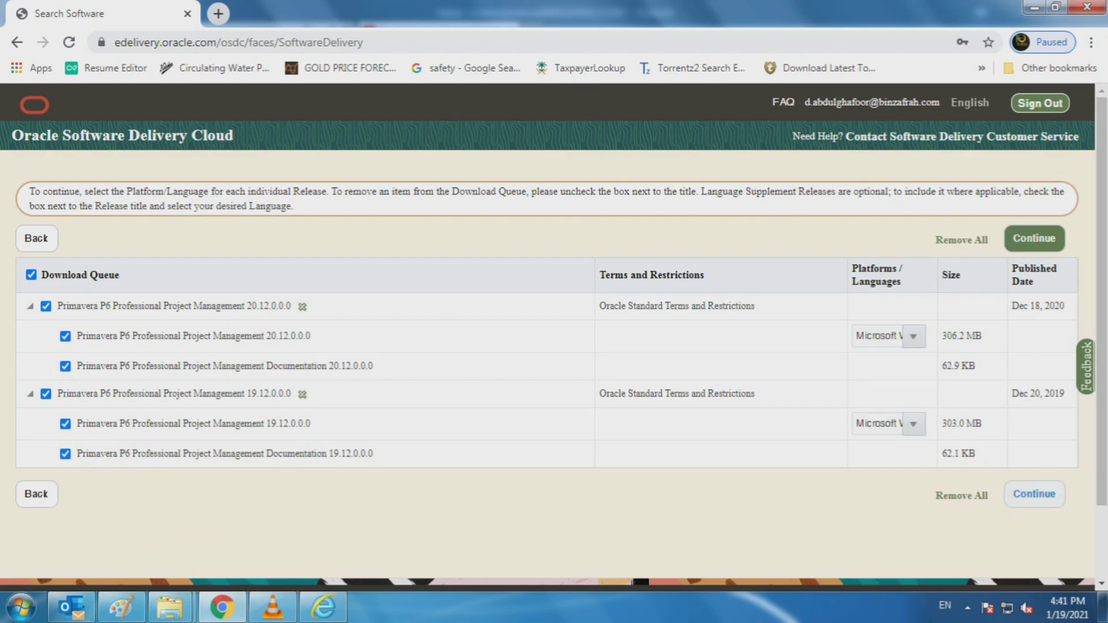
# Step: Review and accept the Oracle License Agreement, then continue to the file list
pyautogui.click(1034, 494)
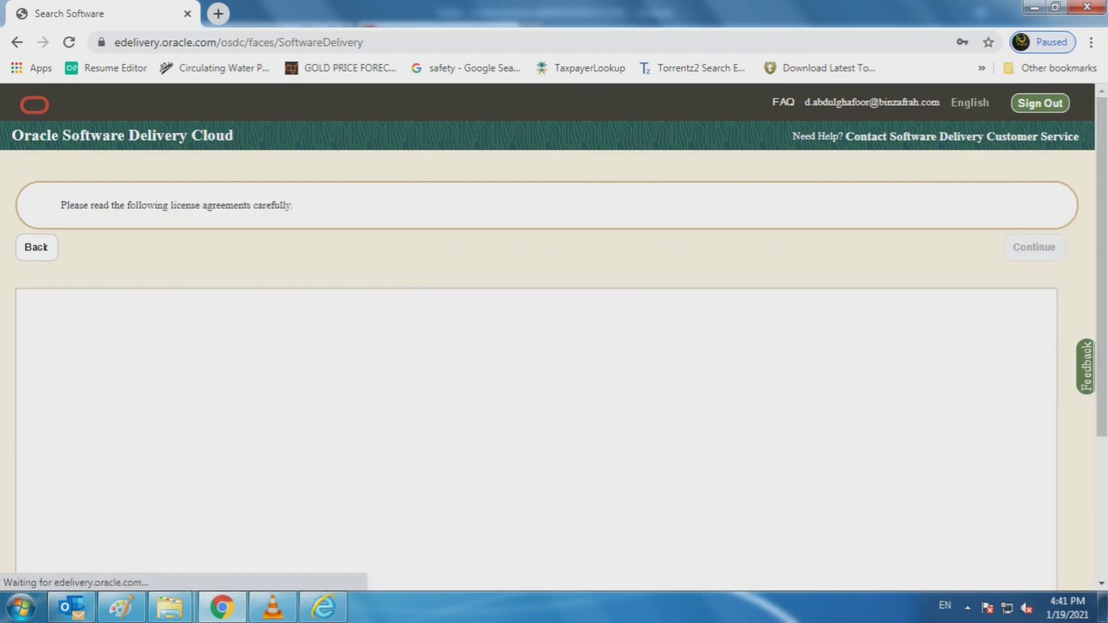
pyautogui.scroll(-15, 530, 444)
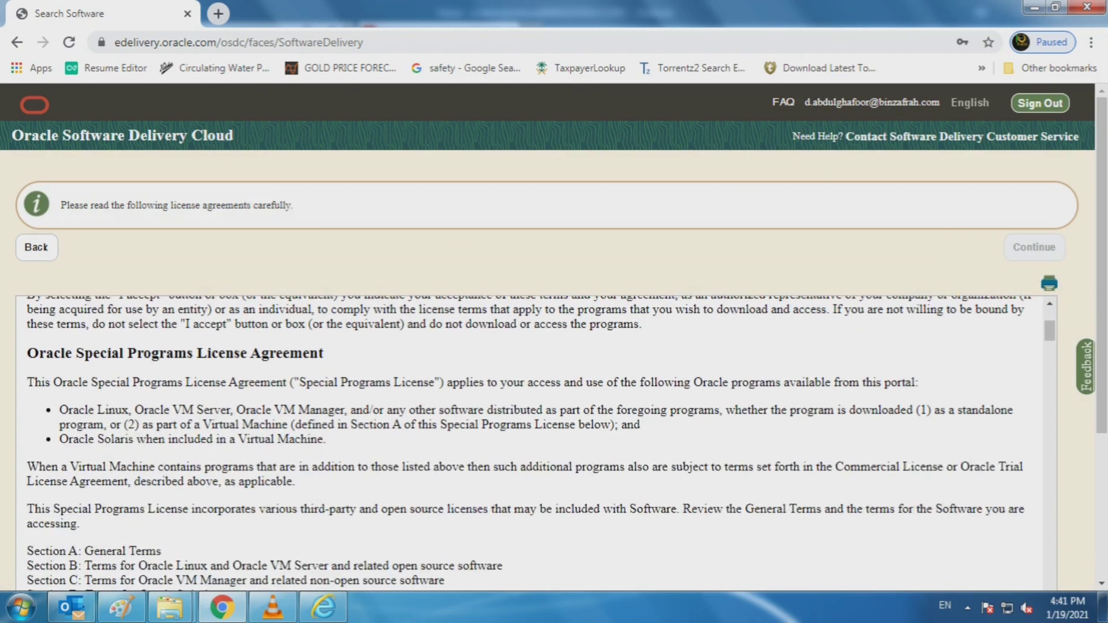
pyautogui.scroll(-15, 530, 444)
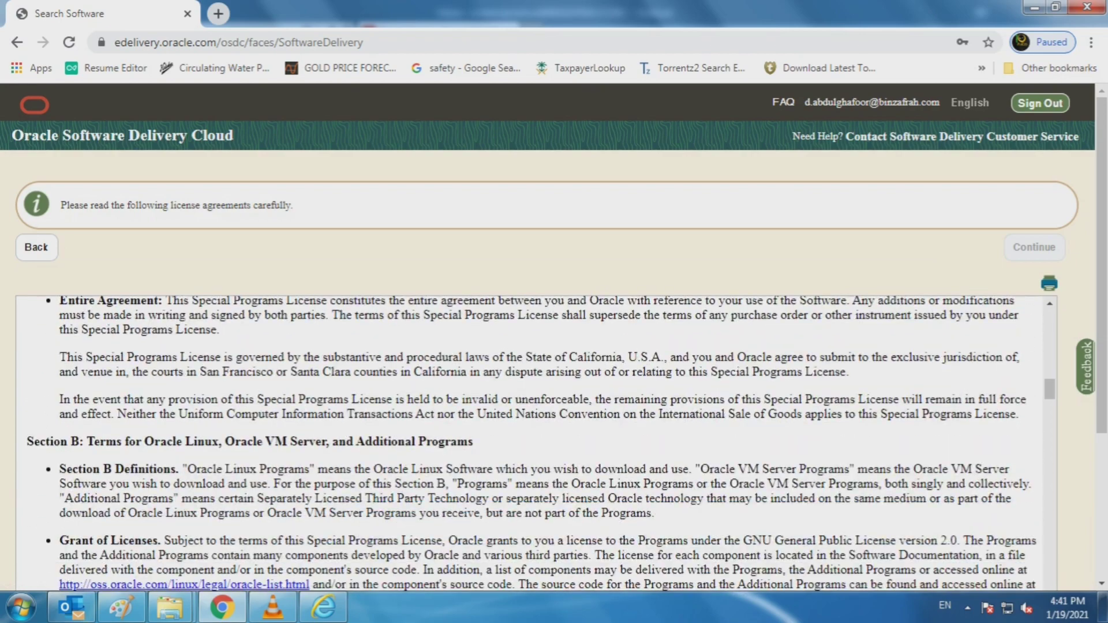
pyautogui.scroll(-15, 536, 445)
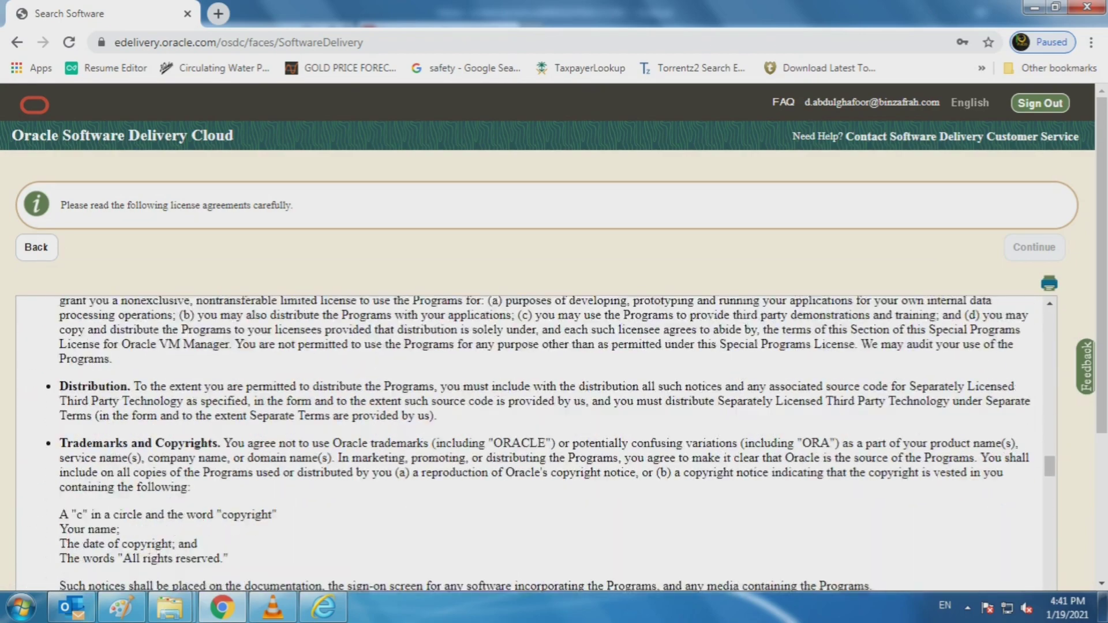
pyautogui.scroll(-15, 536, 445)
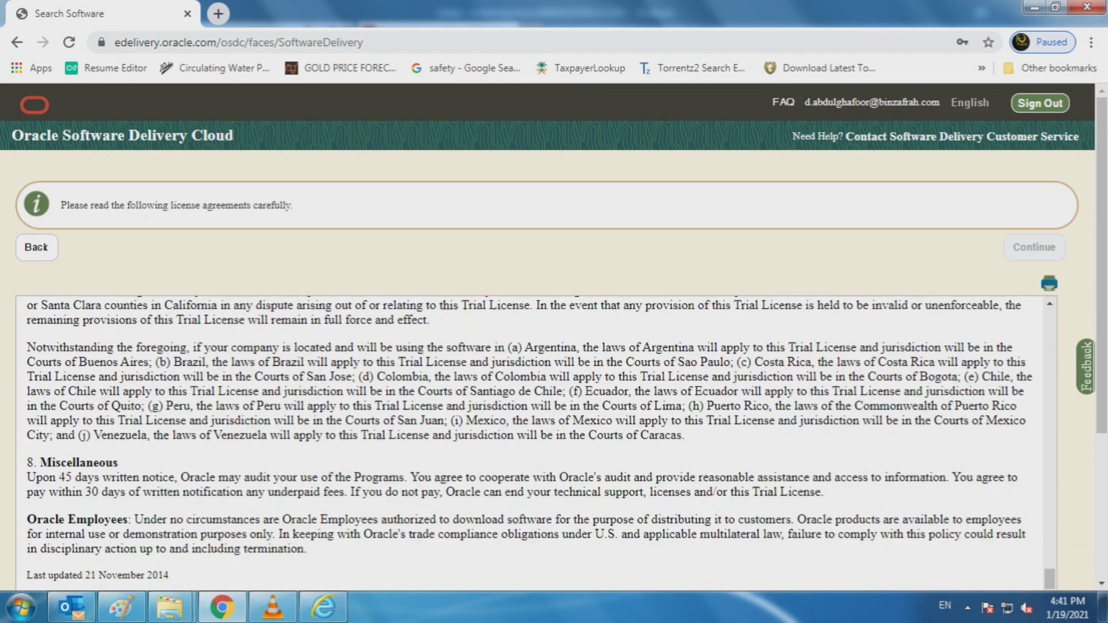
pyautogui.scroll(-3, 537, 445)
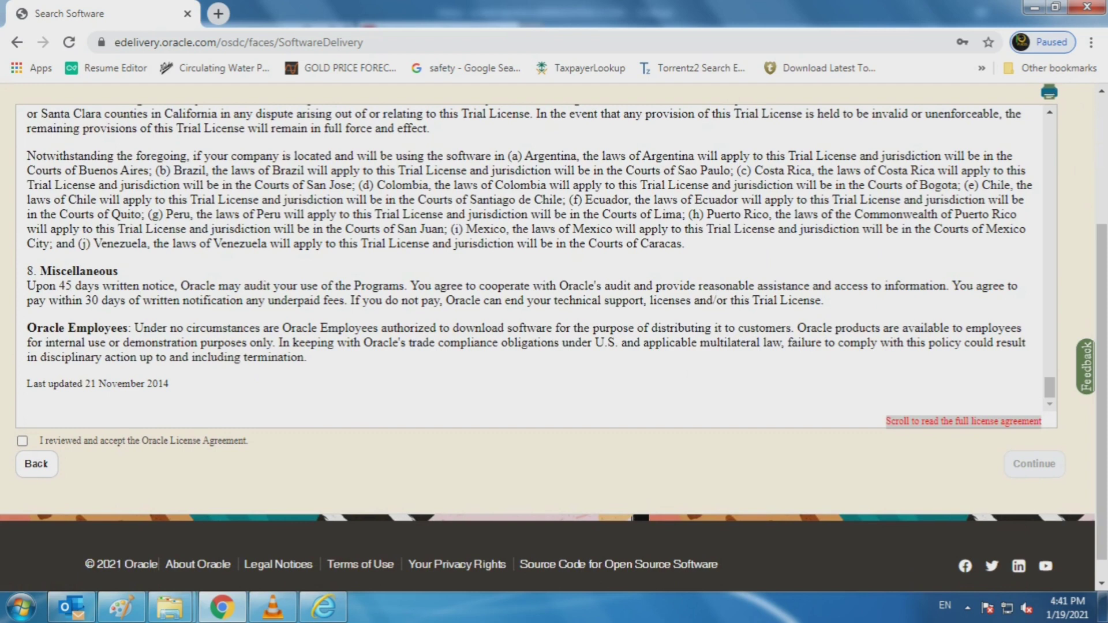
pyautogui.click(22, 441)
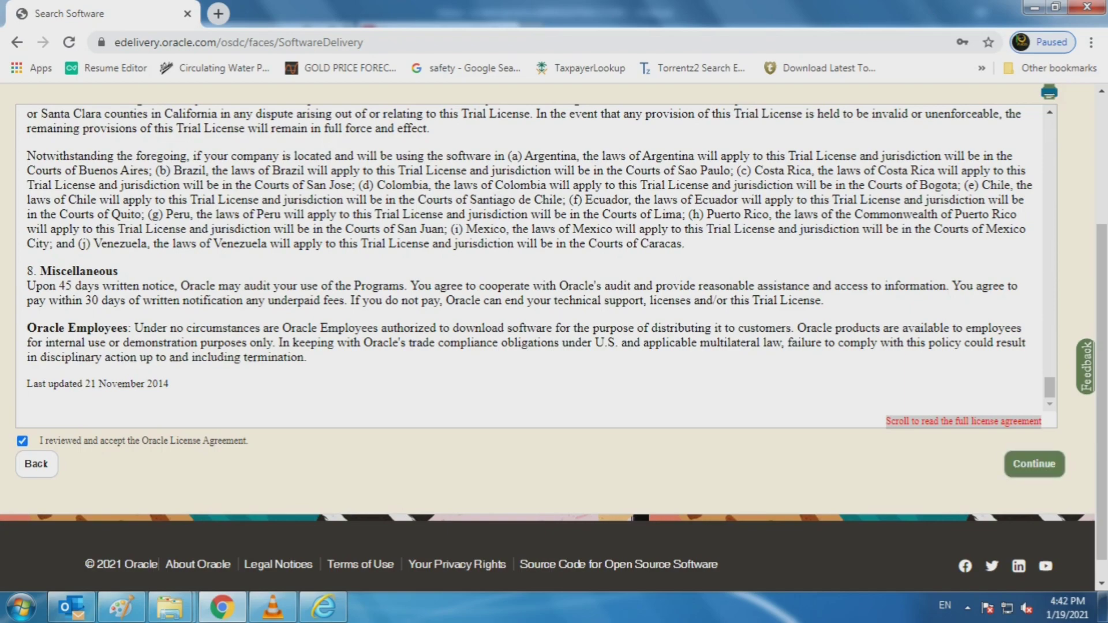
pyautogui.scroll(15, 536, 258)
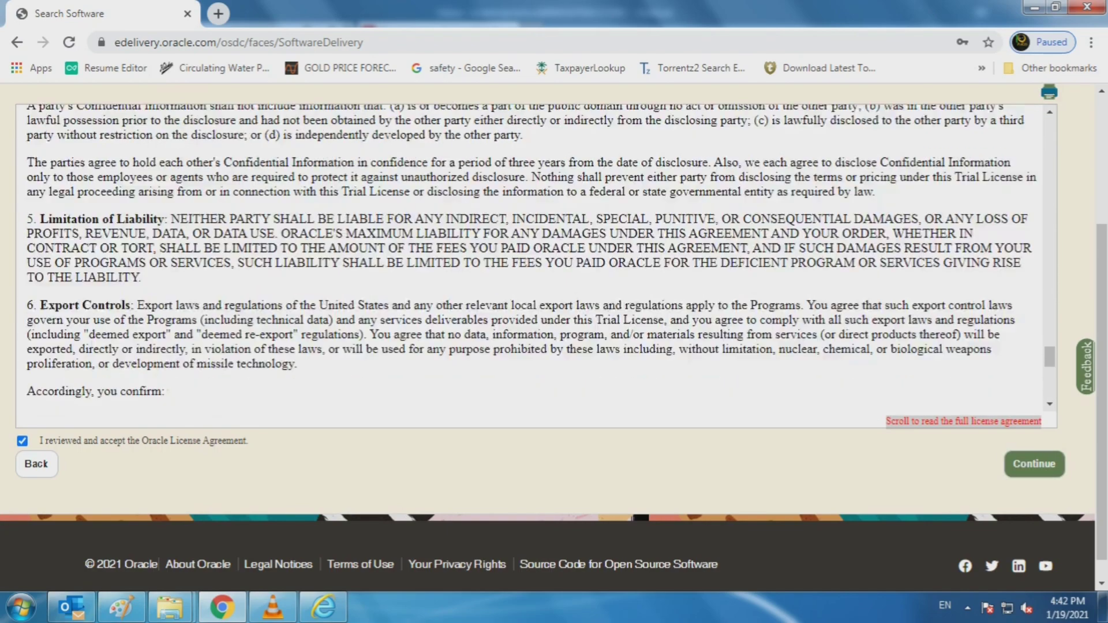
pyautogui.scroll(12, 535, 258)
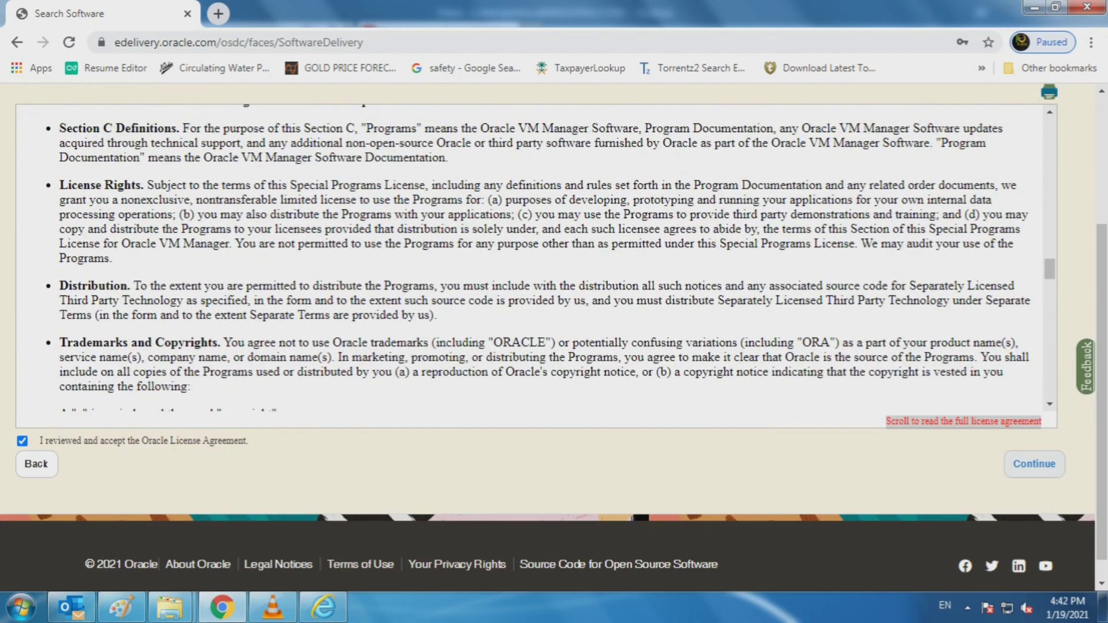
pyautogui.click(1034, 464)
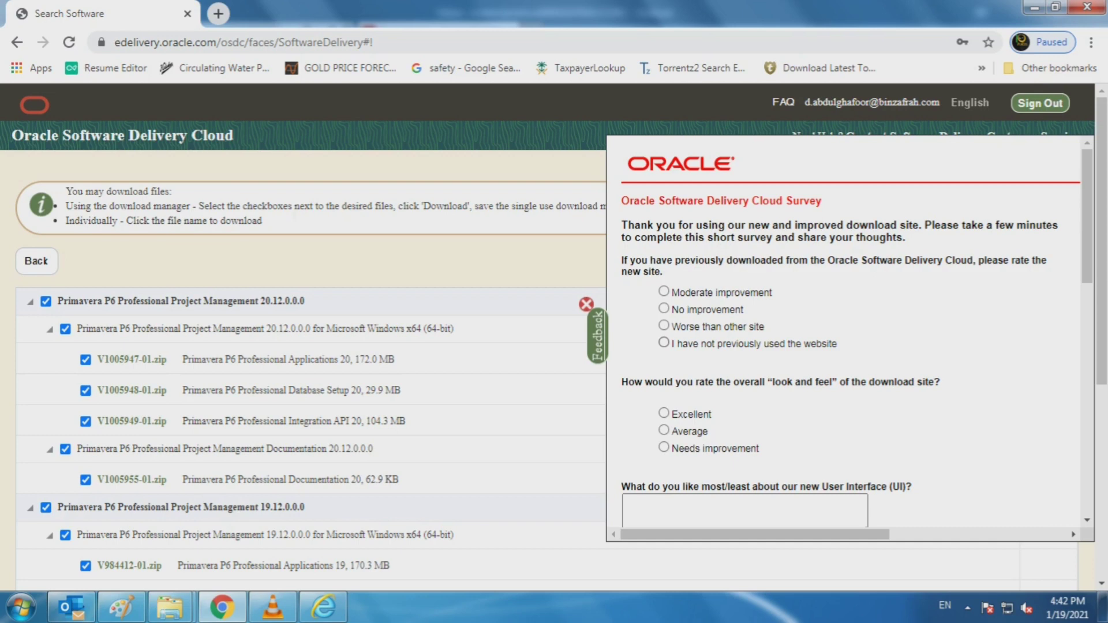
# Step: Answer not used before, Excellent look and feel, and easy product finding
pyautogui.click(664, 342)
pyautogui.click(664, 413)
pyautogui.scroll(-2, 842, 335)
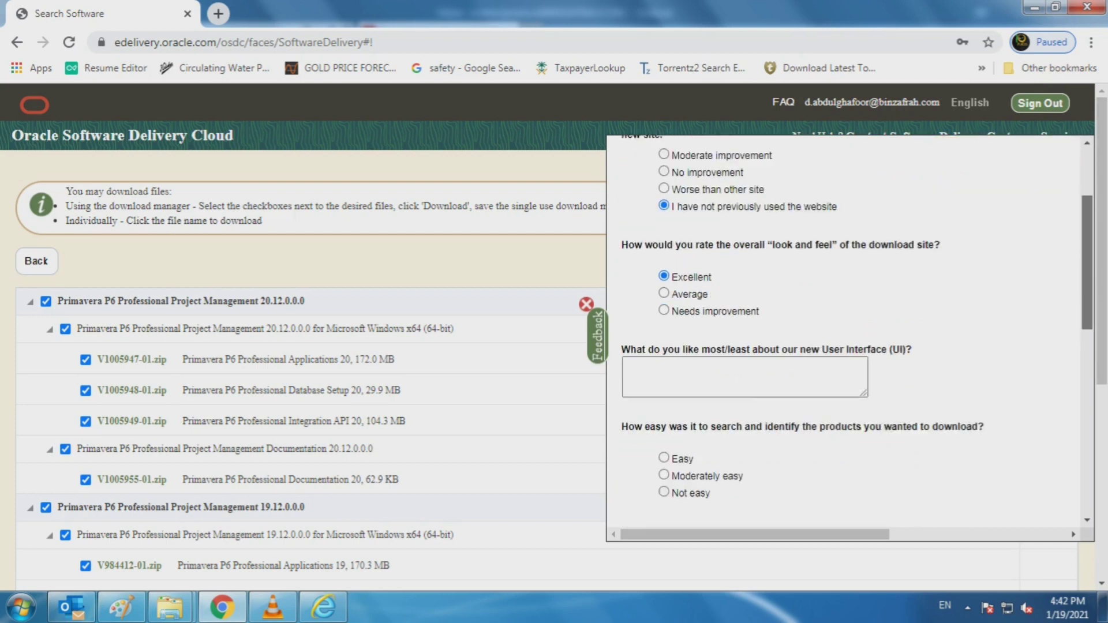
pyautogui.scroll(-3, 843, 334)
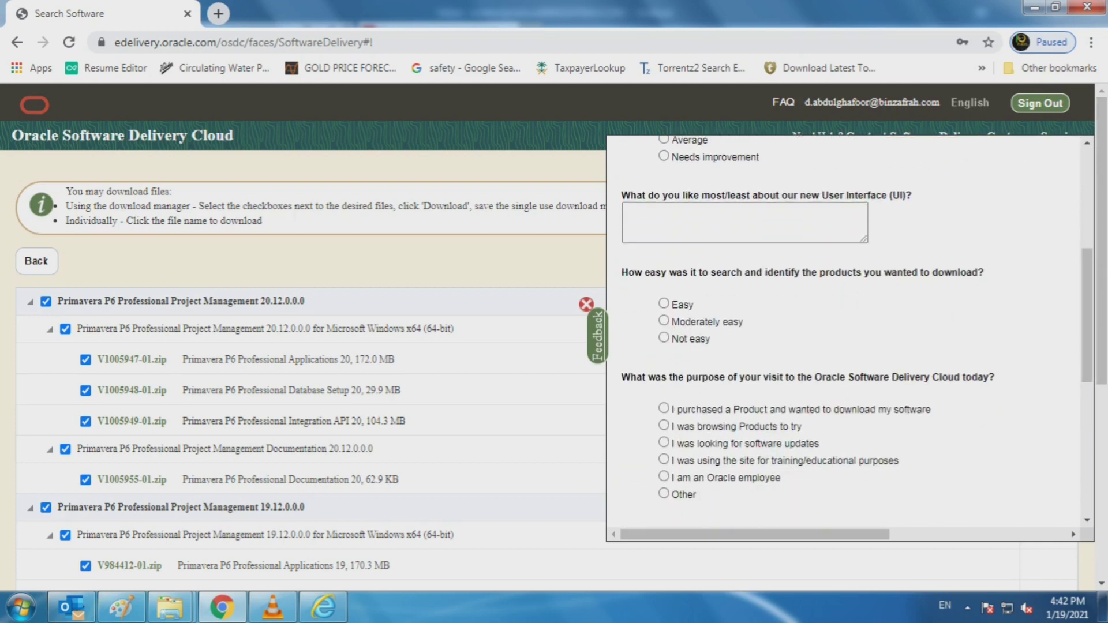
pyautogui.click(664, 304)
# Step: Choose looking for software updates as visit purpose, rate overall Excellent, and submit
pyautogui.click(664, 477)
pyautogui.click(664, 443)
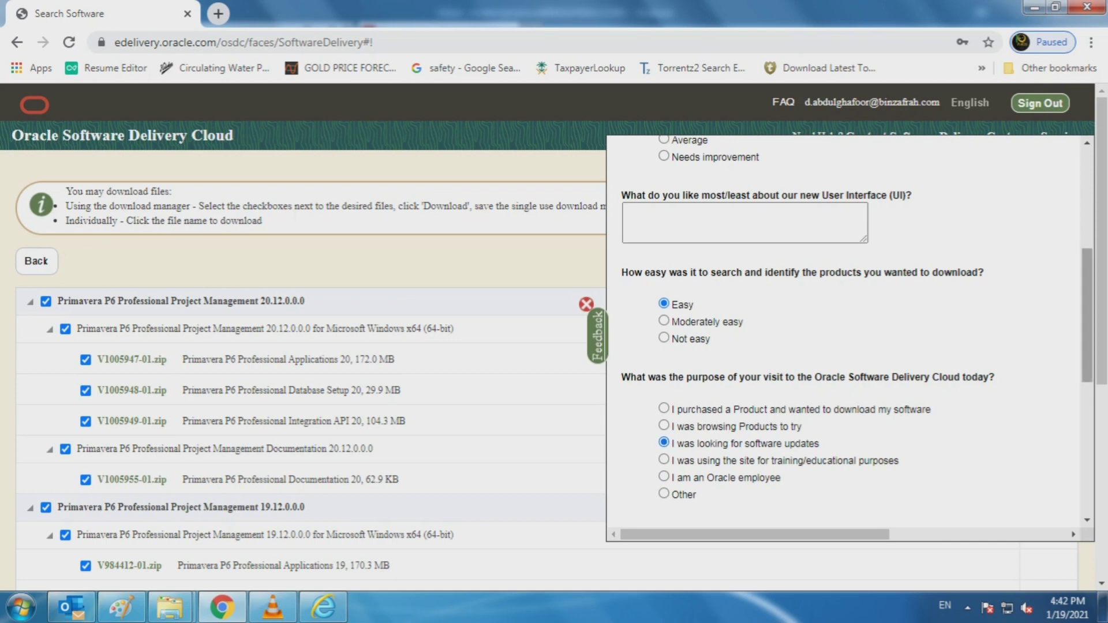
pyautogui.scroll(-5, 842, 335)
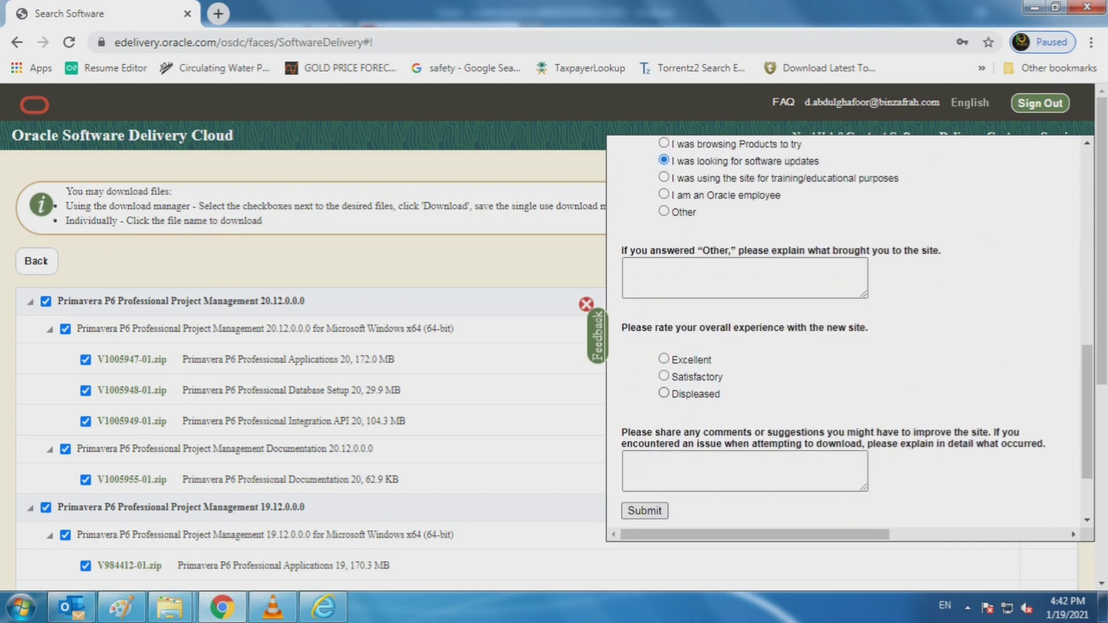
pyautogui.click(664, 358)
pyautogui.scroll(-3, 843, 335)
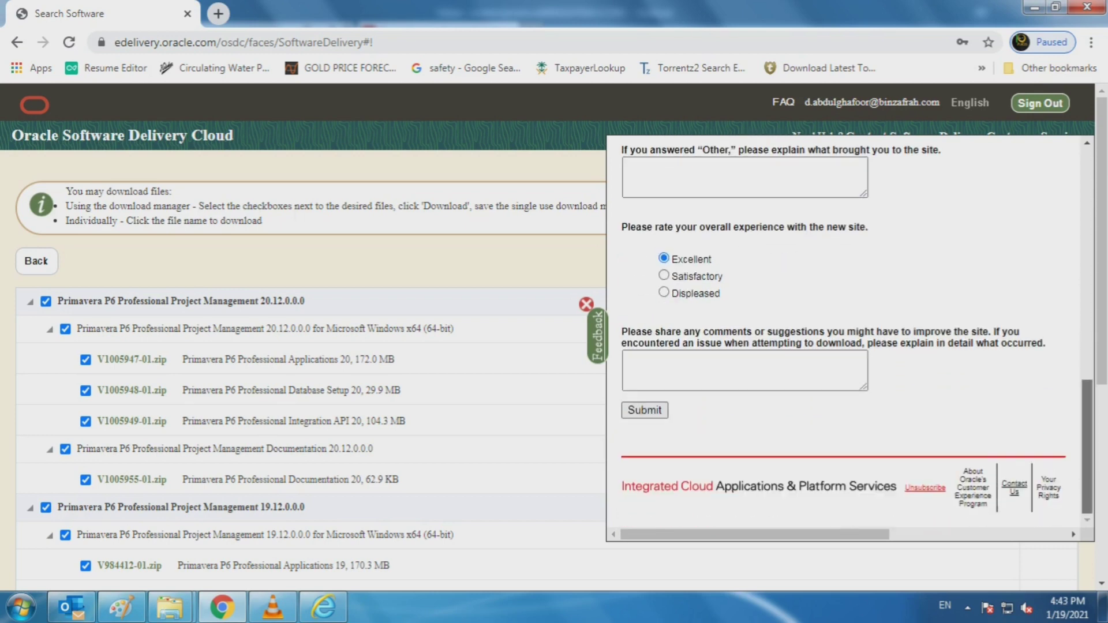
pyautogui.click(645, 409)
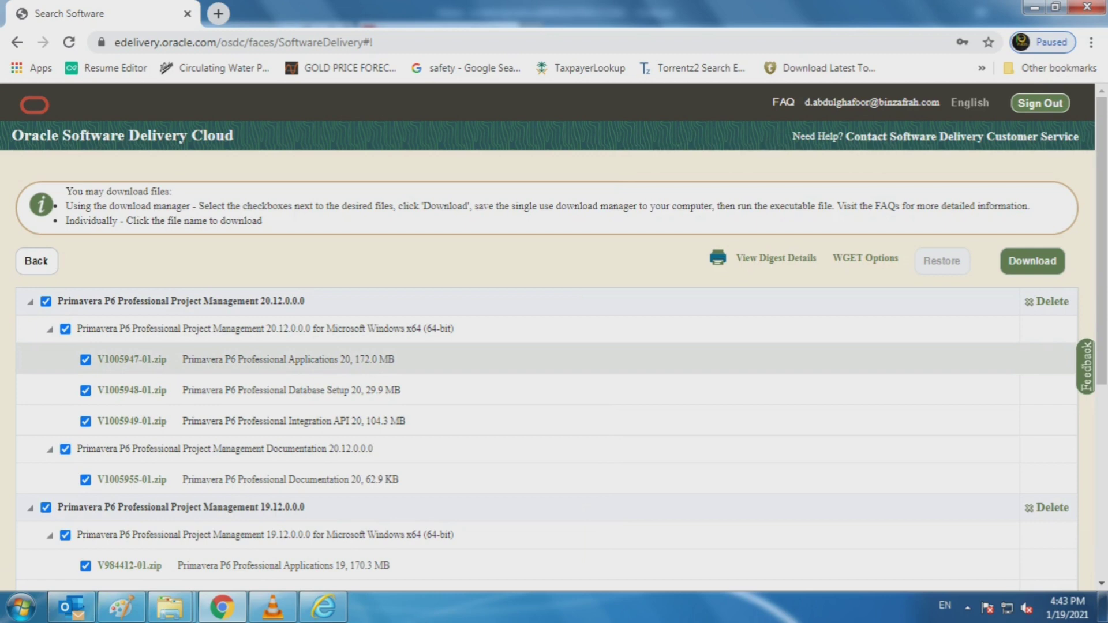
# Step: Download the eight selected Primavera P6 files with the download manager
pyautogui.scroll(-6, 554, 338)
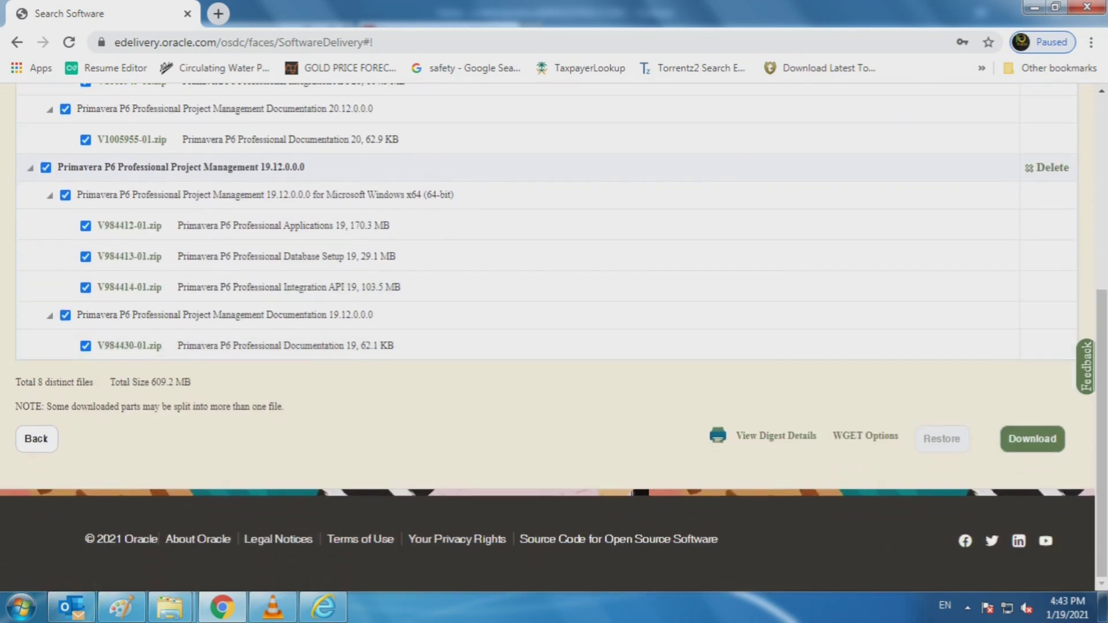
pyautogui.scroll(6, 555, 338)
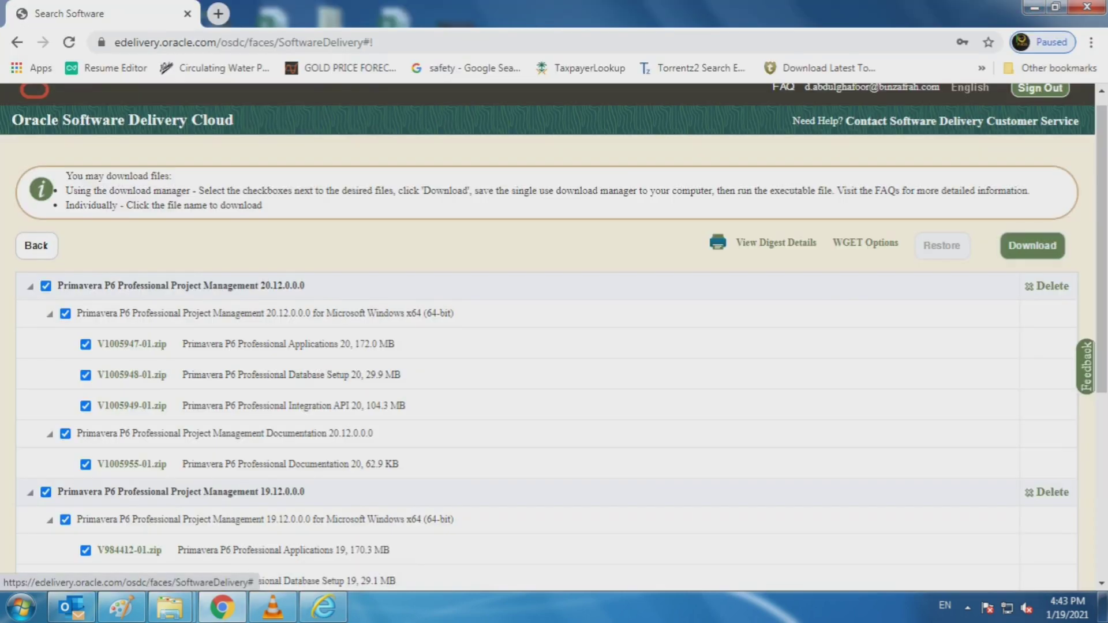
pyautogui.scroll(-6, 774, 424)
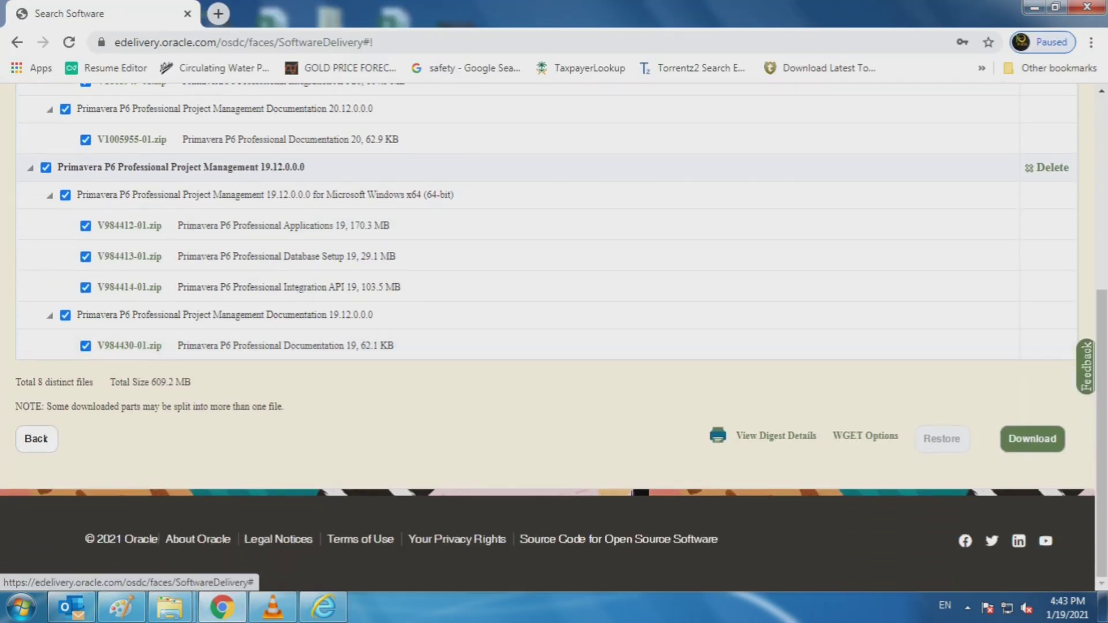
pyautogui.click(1033, 438)
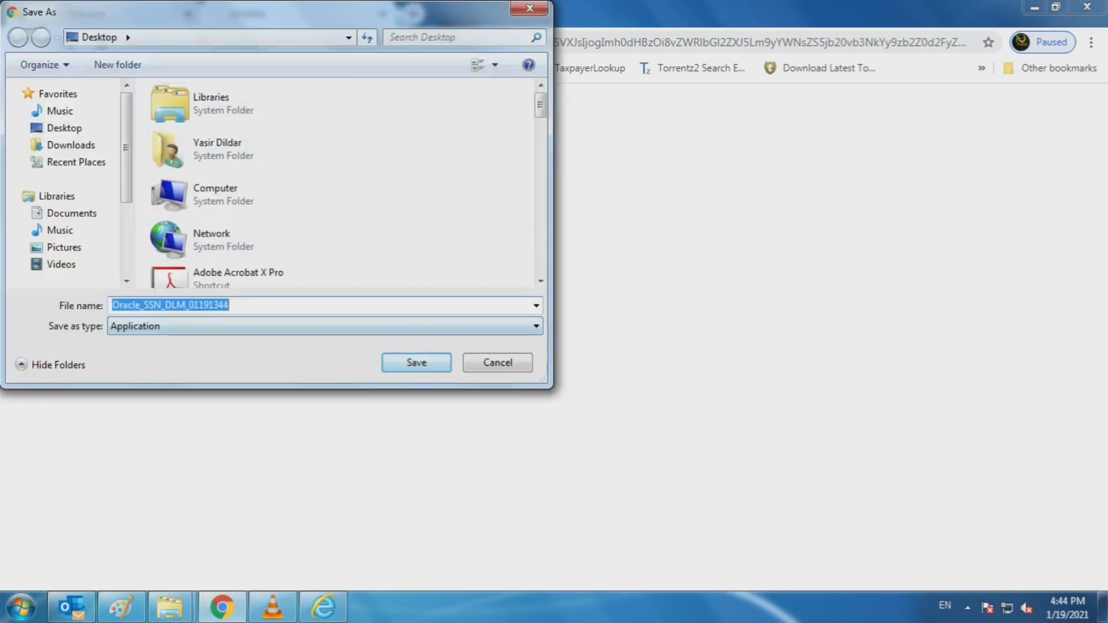
# Step: Save Oracle_SSN_DLM_01191344 to the Desktop under its default name
pyautogui.click(416, 362)
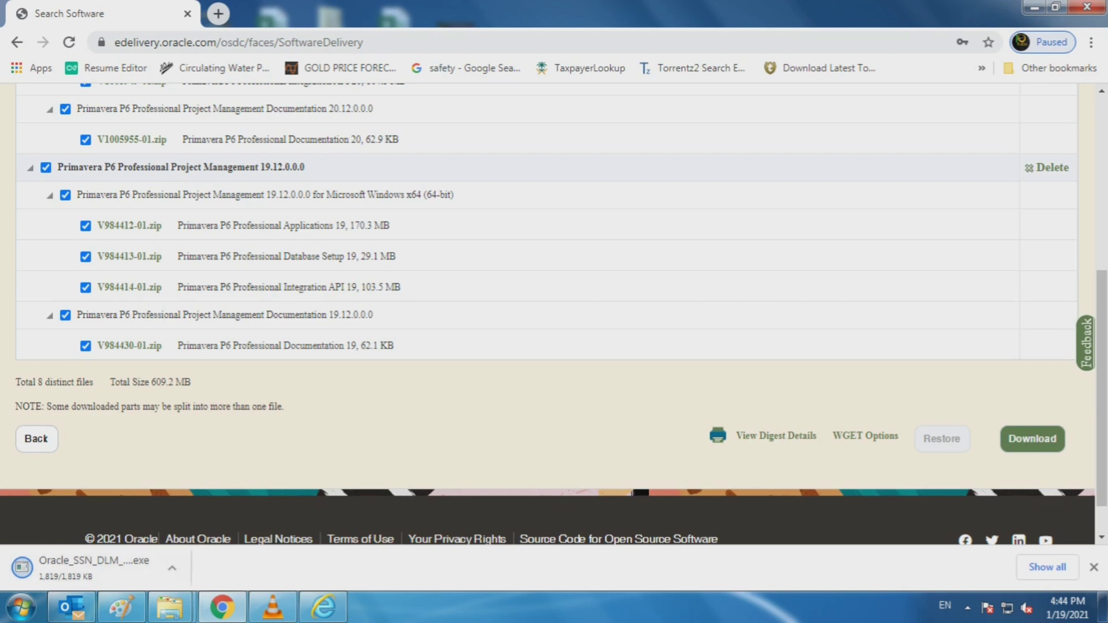
# Step: Check Chrome's downloads list to confirm Oracle_SSN_DLM_01191344.exe finished downloading (1,819 KB)
pyautogui.click(1047, 567)
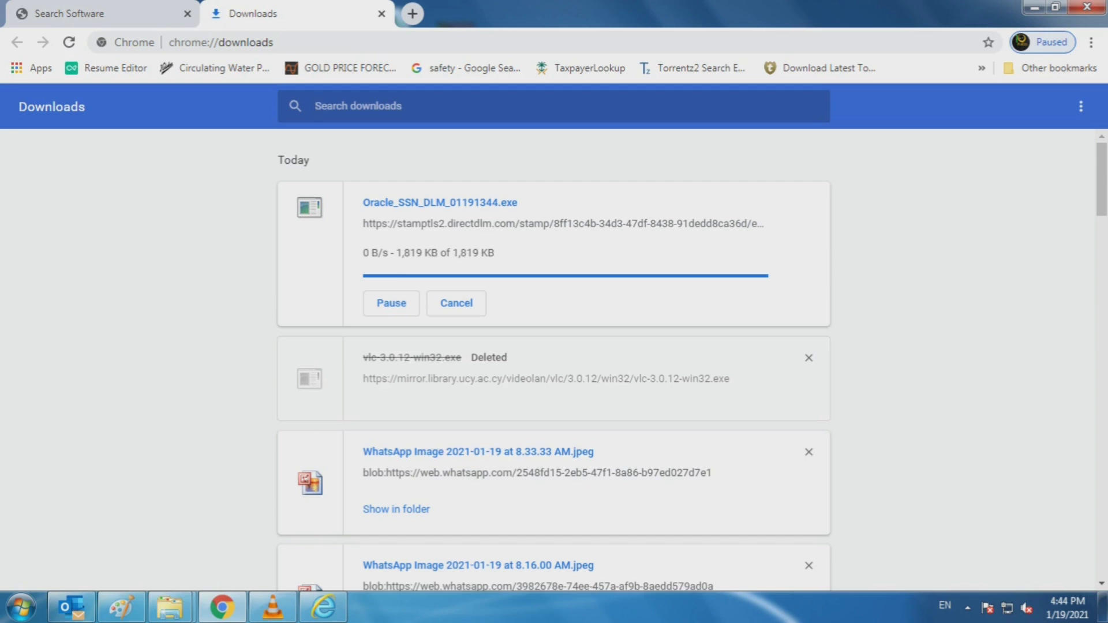
pyautogui.scroll(-3, 554, 450)
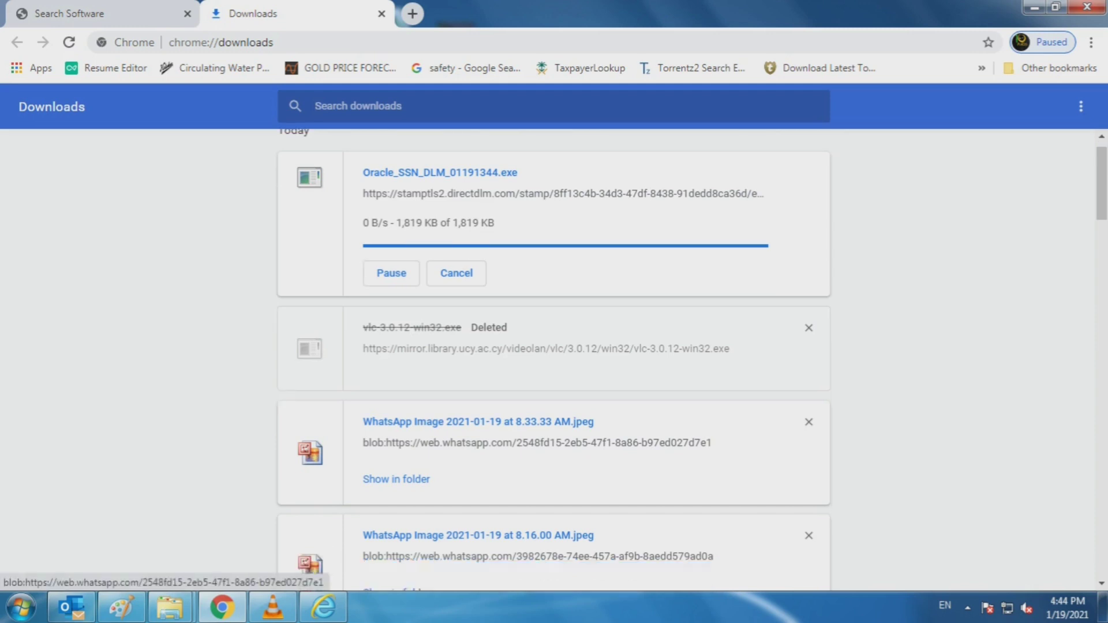
pyautogui.scroll(-4, 404, 439)
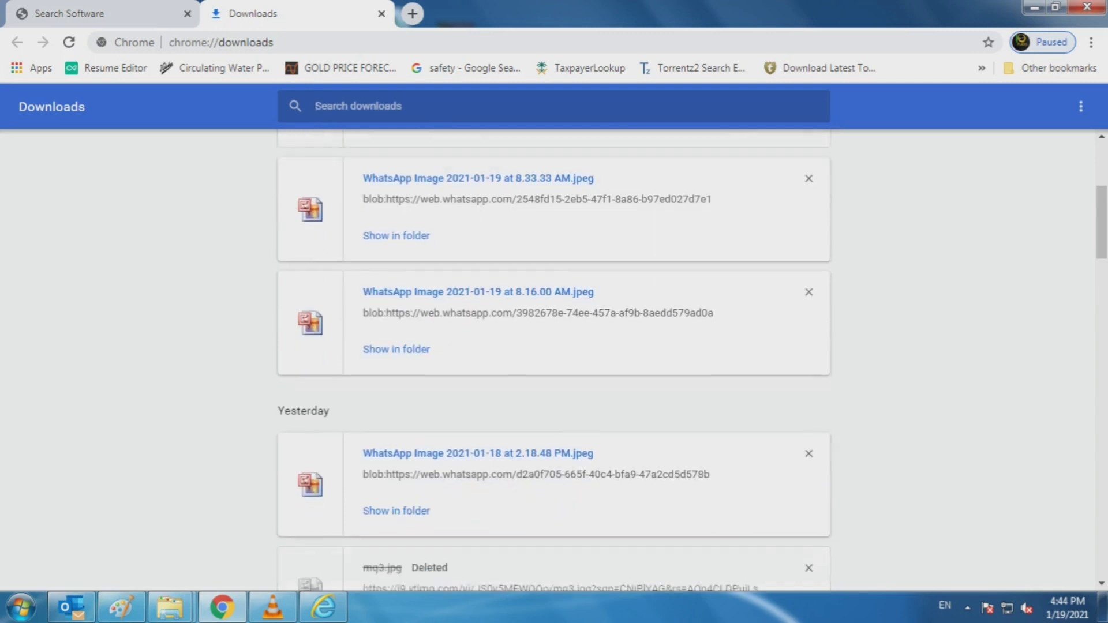
pyautogui.scroll(7, 404, 439)
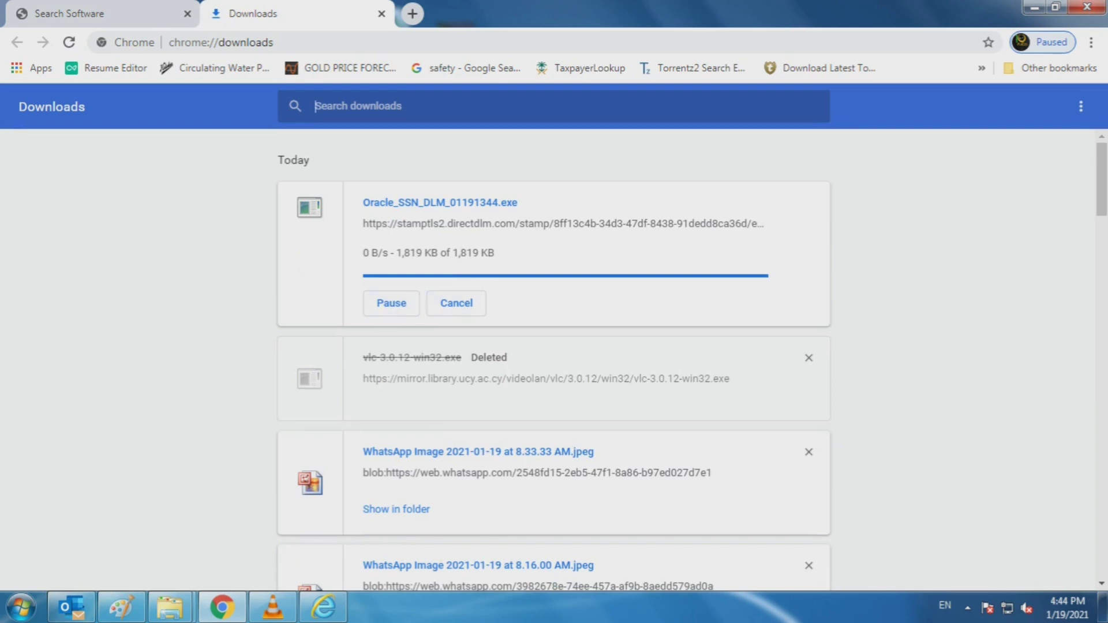
pyautogui.hotkey('ctrl', 'shift', 'Tab')
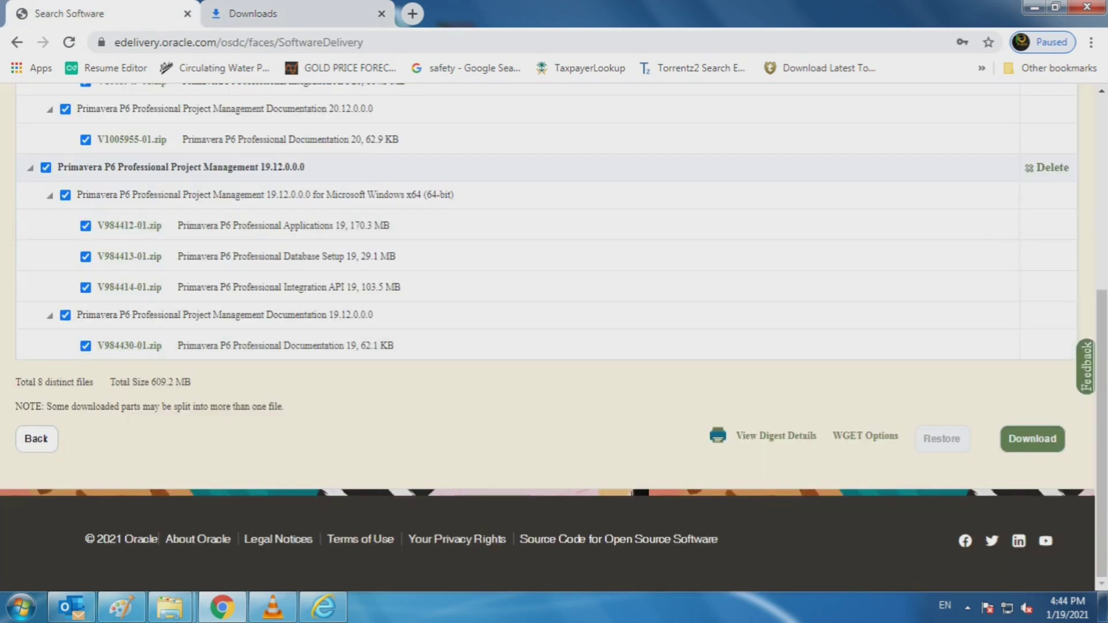
pyautogui.hotkey('ctrl', 'Tab')
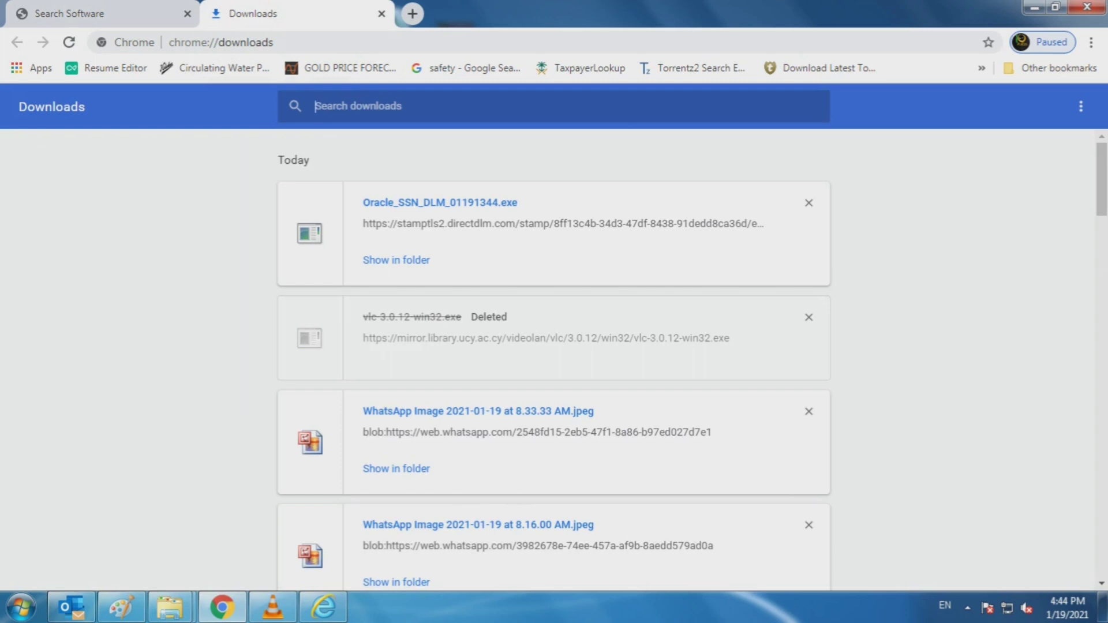
# Step: Run Oracle_SSN_DLM_01191344 from the Desktop folder, allowing it past the security warning
pyautogui.click(396, 258)
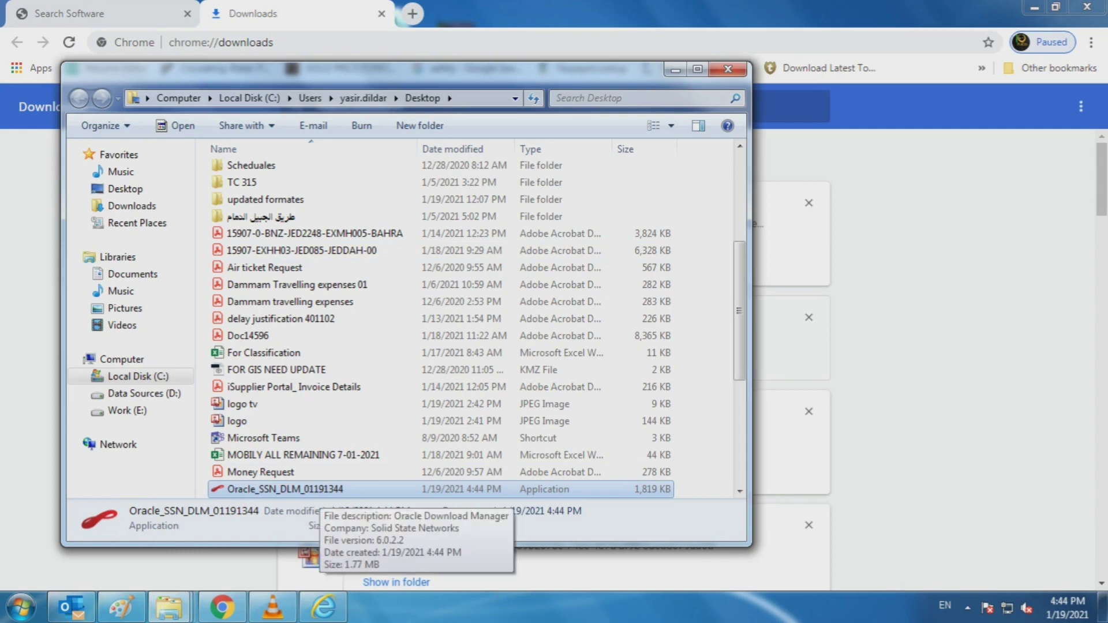
pyautogui.doubleClick(285, 488)
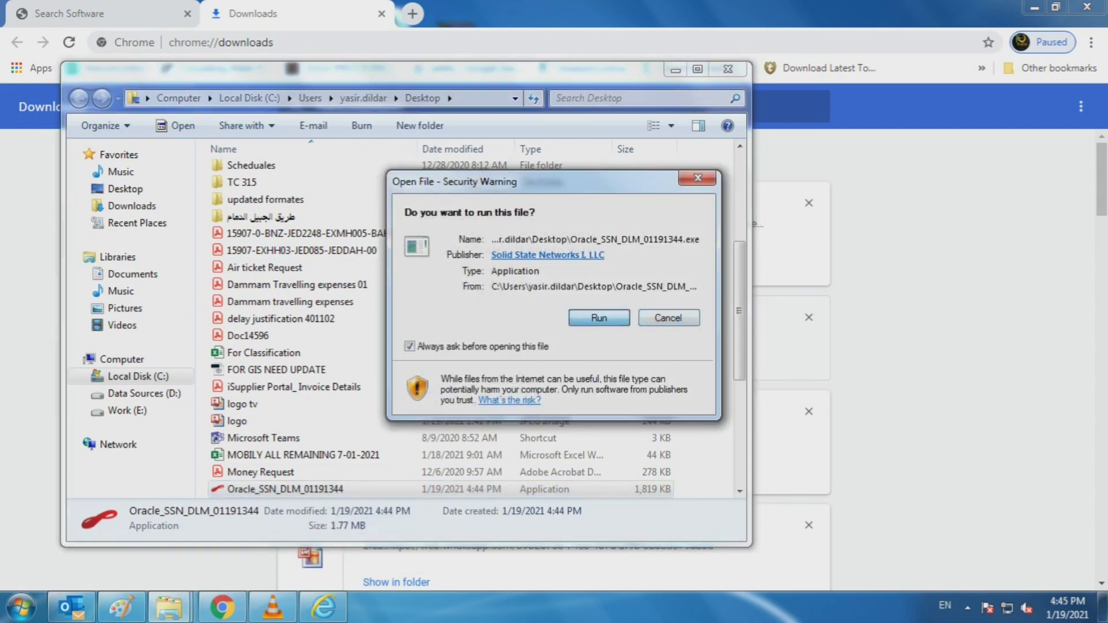
pyautogui.click(599, 318)
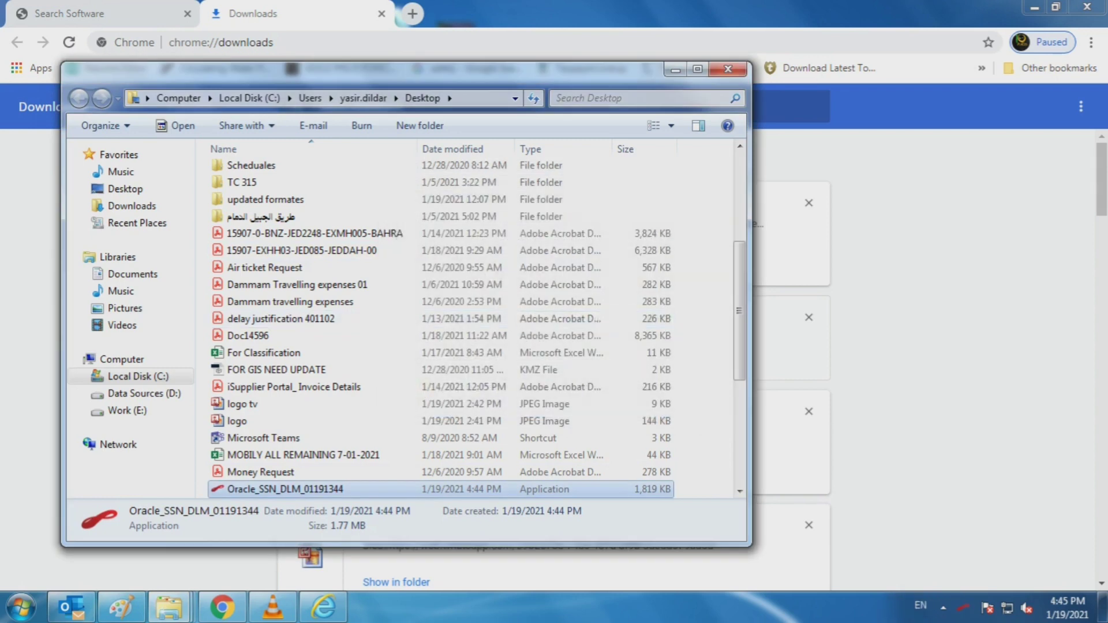
pyautogui.scroll(-2, 599, 318)
pyautogui.scroll(-1, 599, 318)
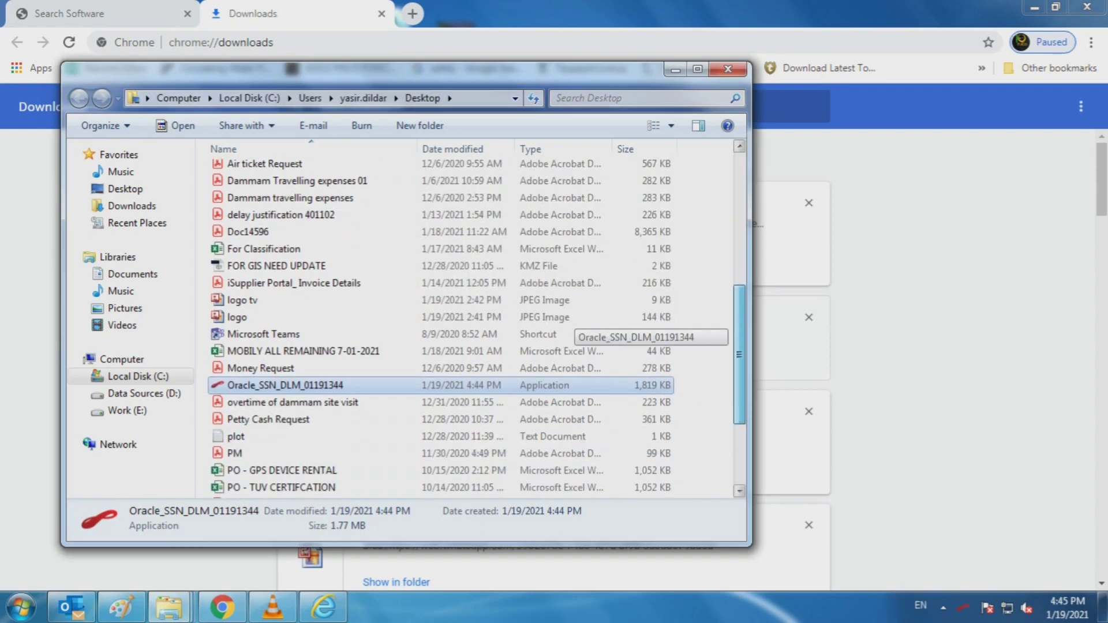
pyautogui.scroll(-3, 599, 318)
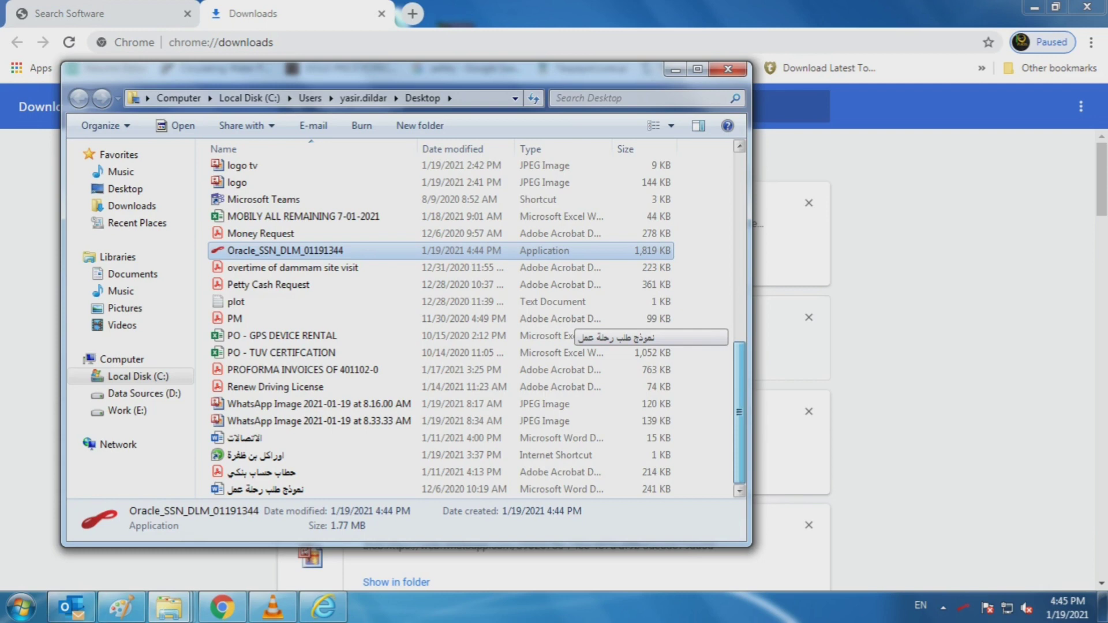
pyautogui.scroll(3, 599, 318)
pyautogui.scroll(6, 599, 318)
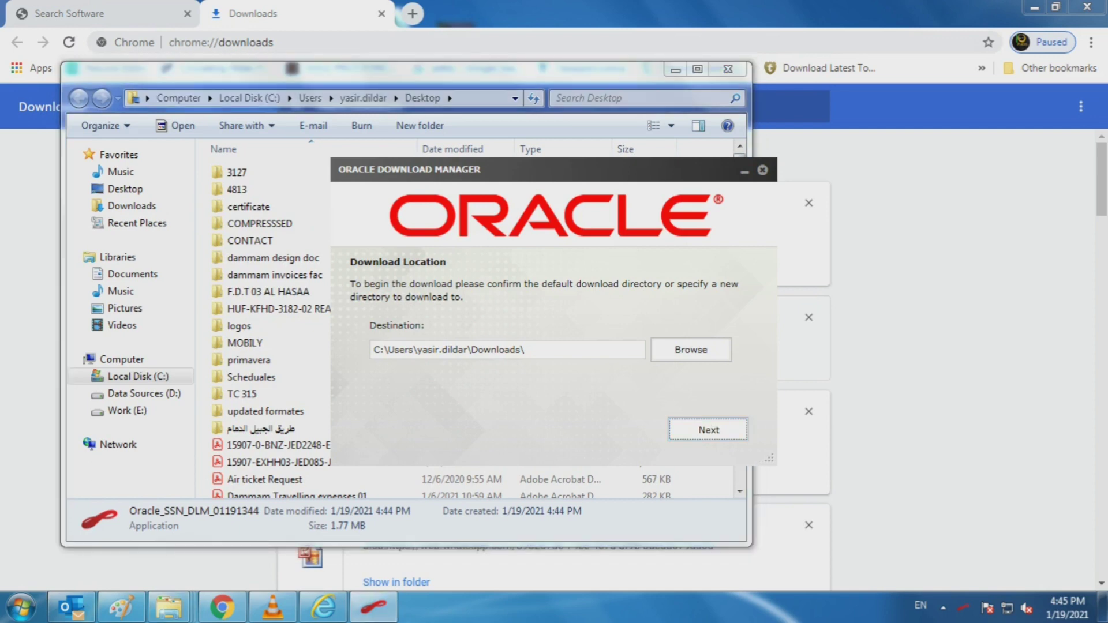
# Step: Keep the default Downloads destination to start the zip downloads, then minimize Explorer and Chrome
pyautogui.press('Return')
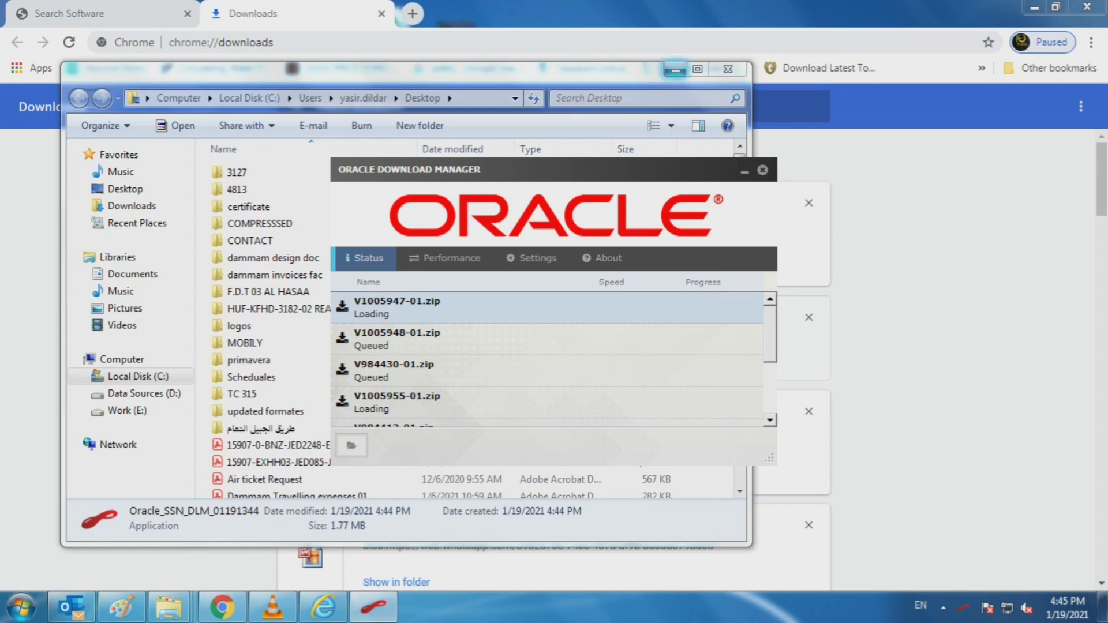
pyautogui.click(676, 70)
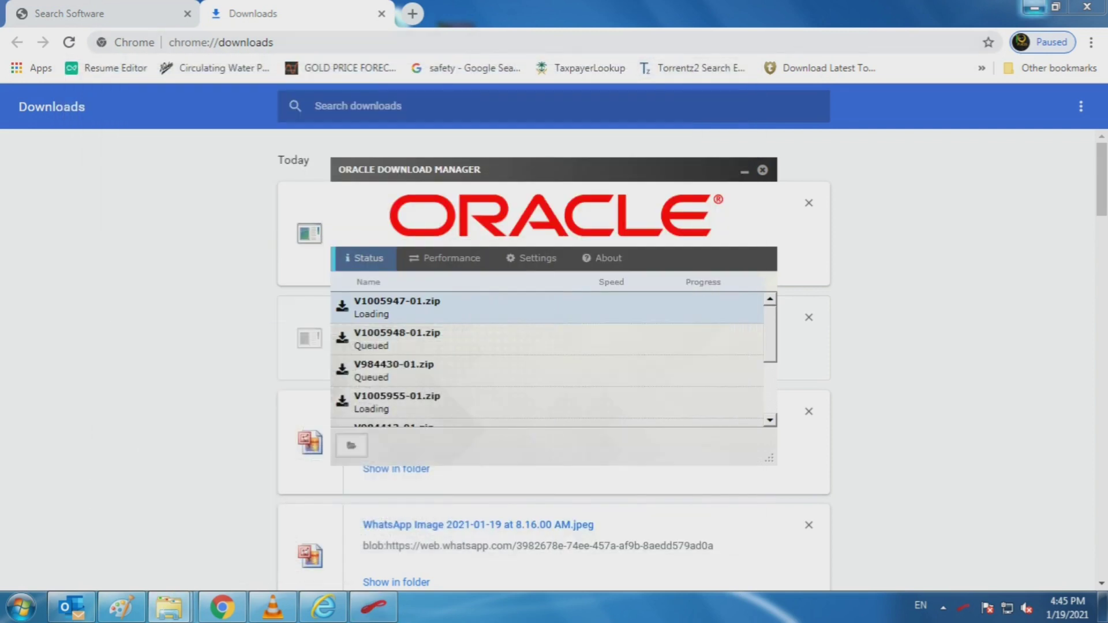
pyautogui.click(1034, 8)
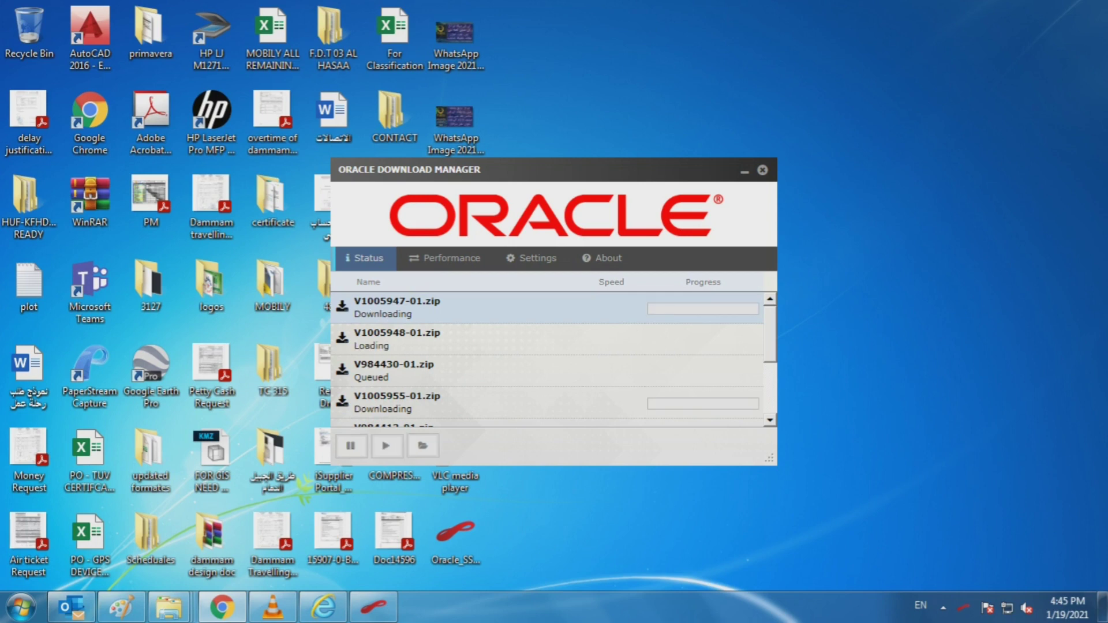